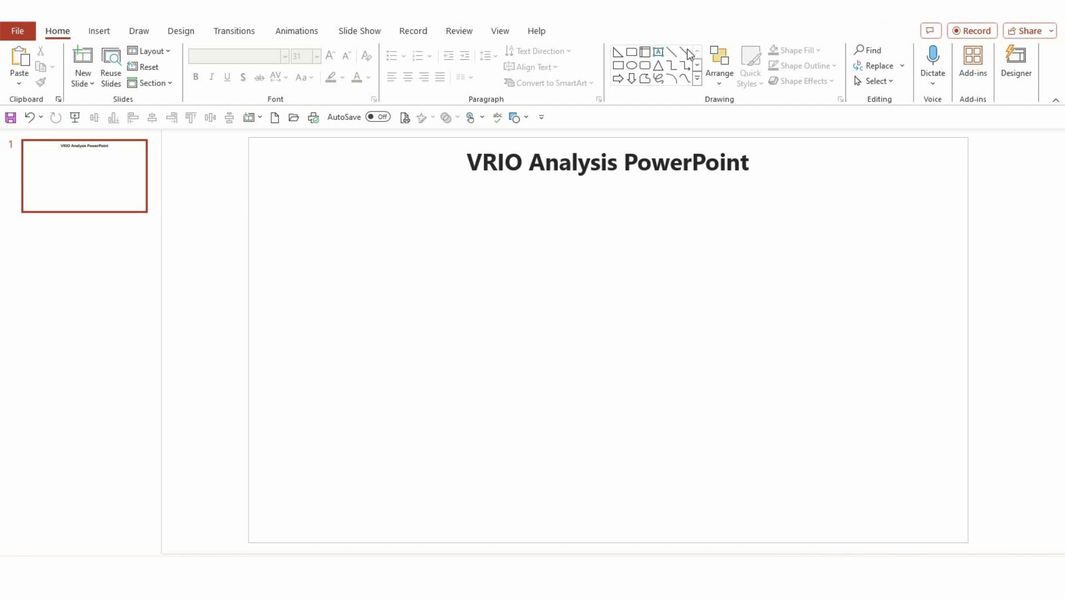
Draw a straight vertical line about 4.63" tall along the horizontal centre of the slide below the title
click(686, 52)
drag(609, 252, 608, 501)
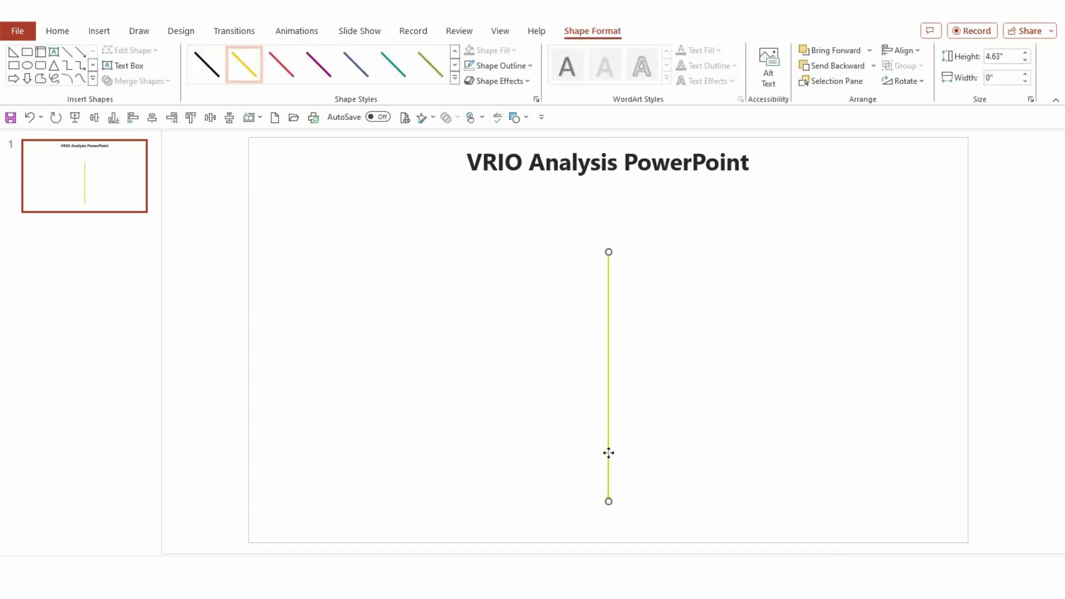
Format the vertical line with a 2 pt width and a light grey theme colour
right_click(609, 452)
key(Escape)
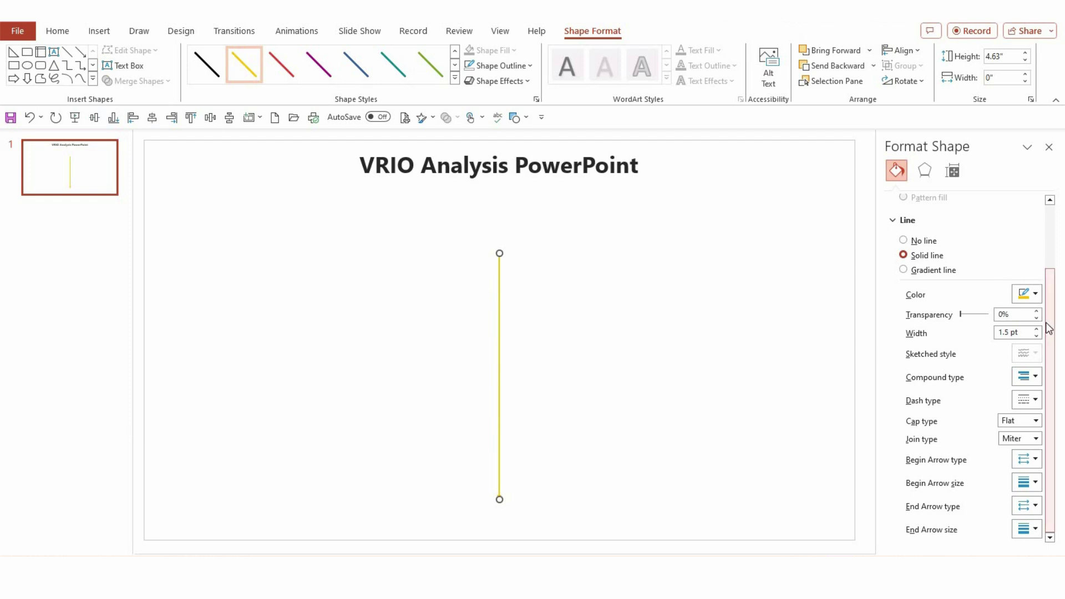
click(1004, 333)
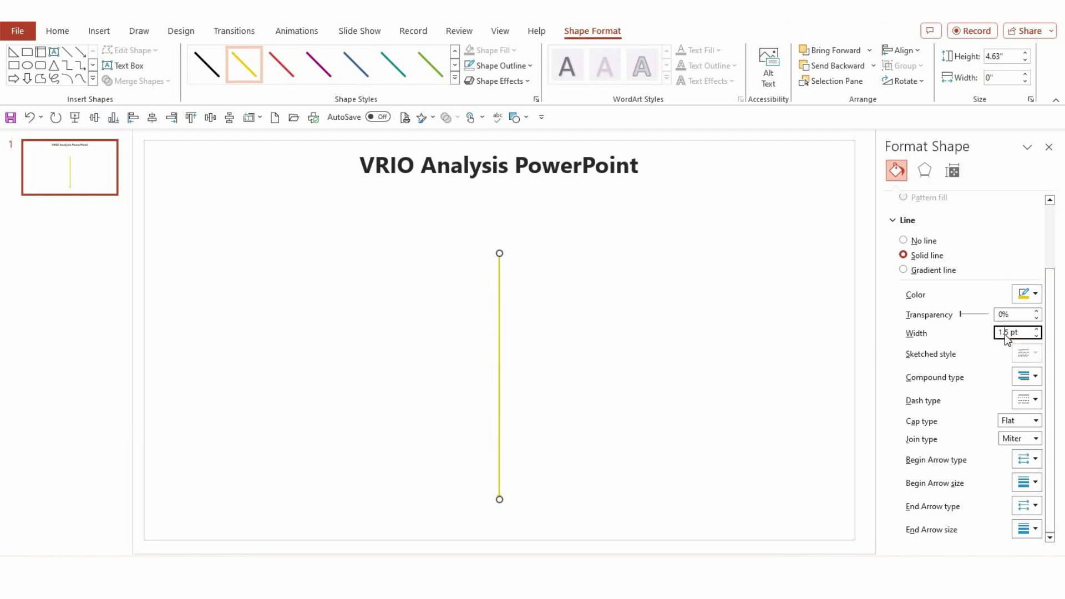
text(2)
key(Return)
click(1035, 296)
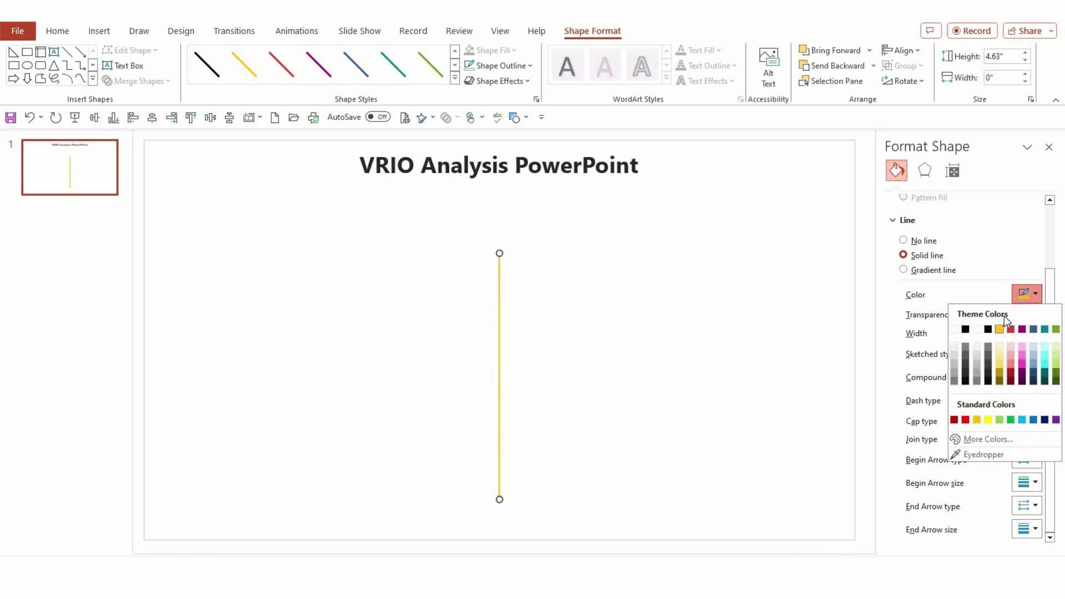
click(954, 360)
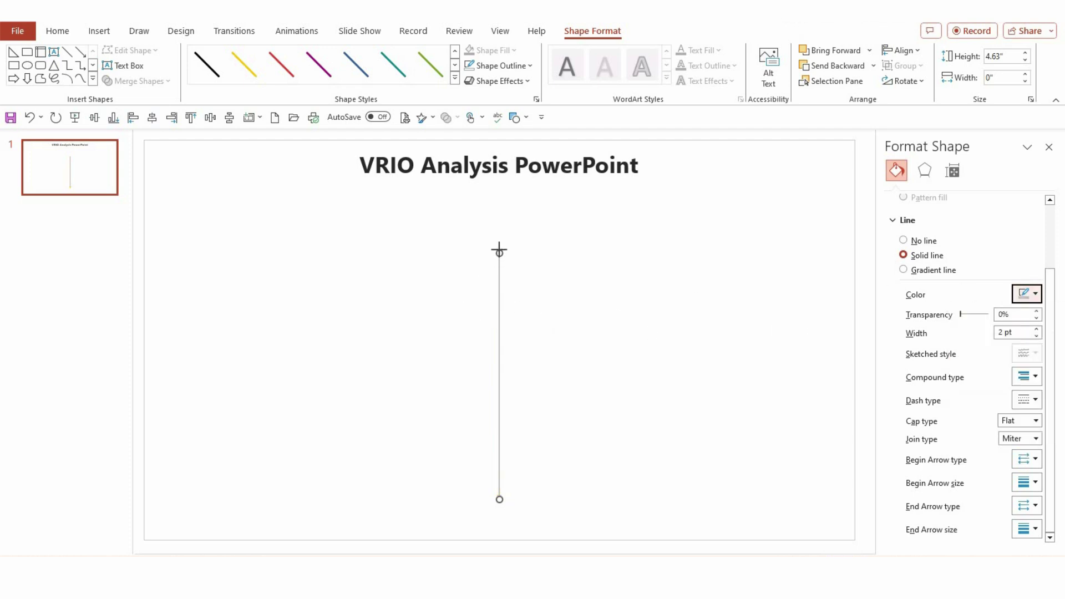
Extend the vertical line upward to about 4.98" and add arrowheads to both of its ends
drag(499, 250, 499, 234)
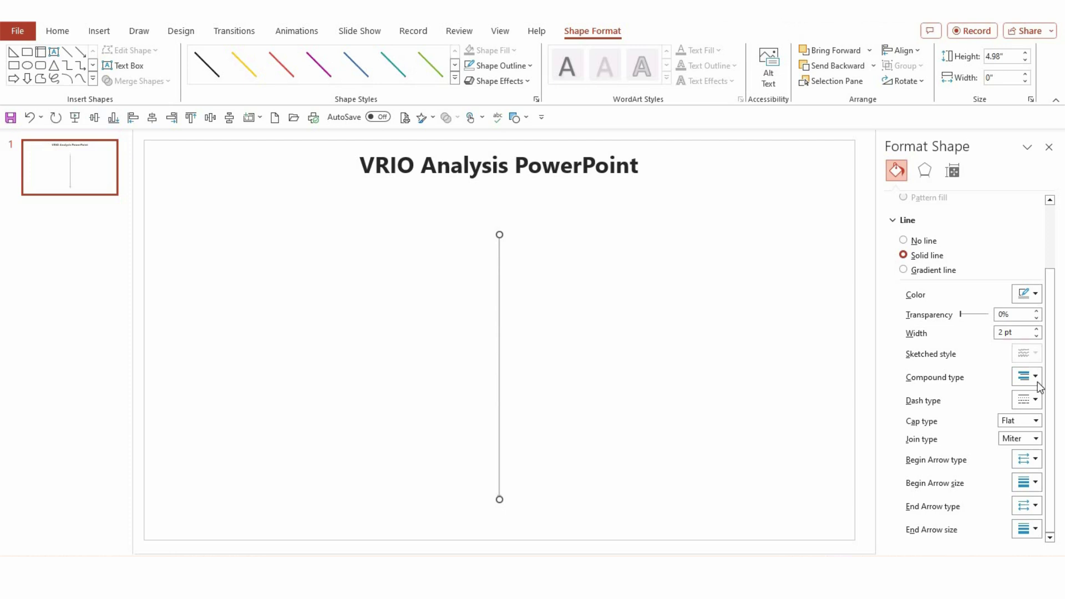
click(1035, 459)
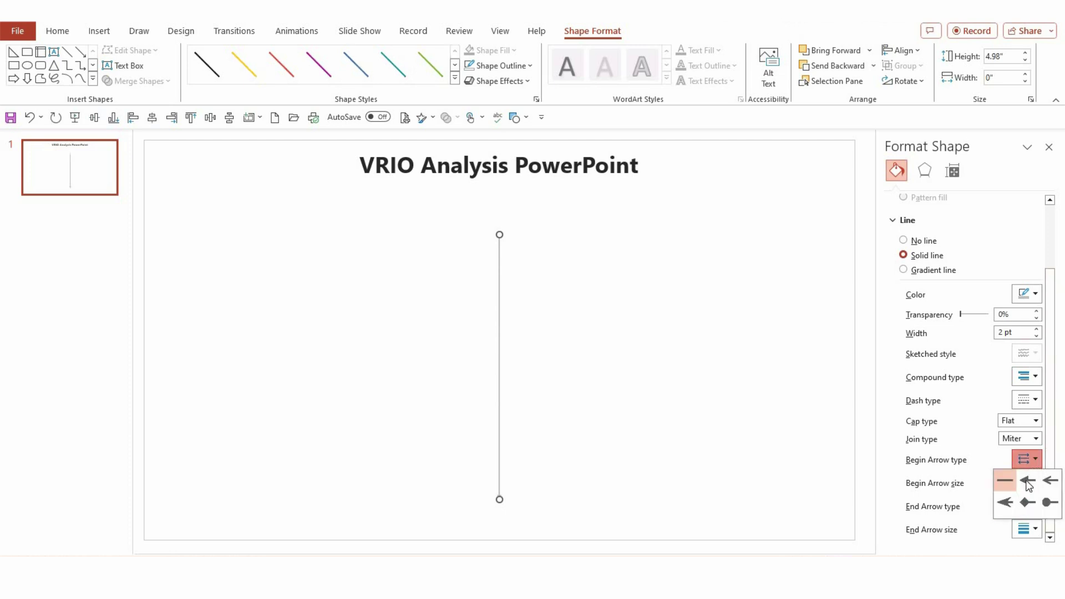
click(1026, 480)
click(519, 317)
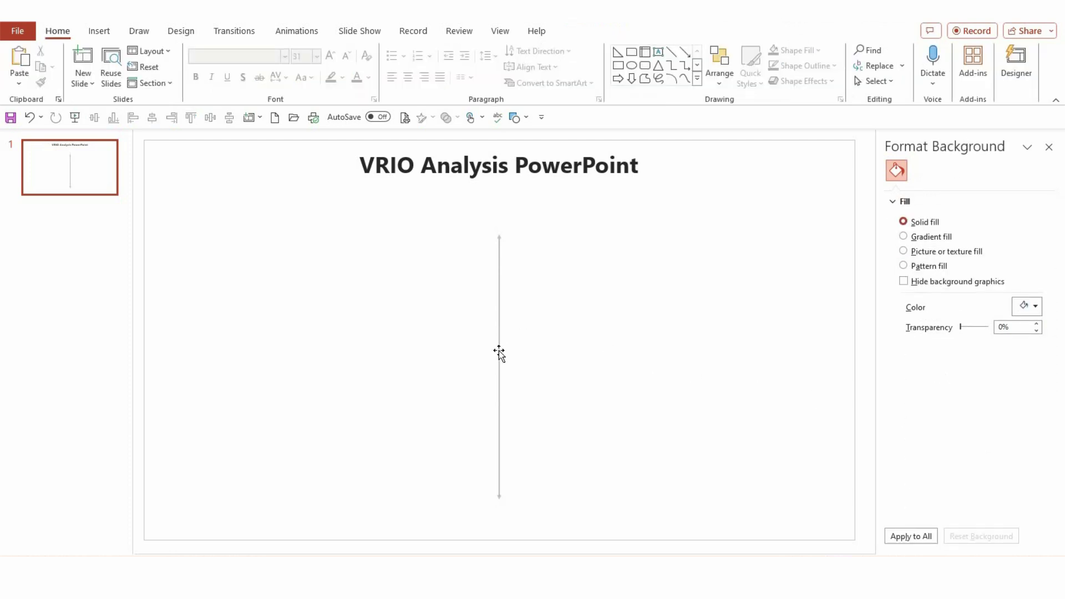
Centre the double-headed arrow vertically on the slide and add a copy rotated 90° that crosses it at the midpoint
click(499, 353)
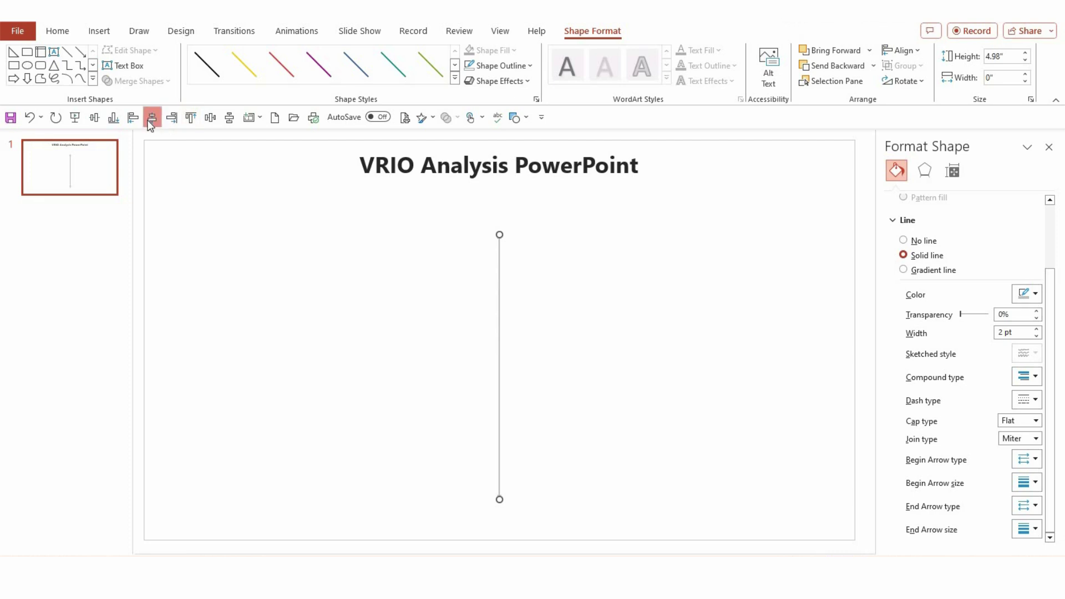
click(94, 118)
drag(500, 333, 500, 337)
click(917, 81)
click(921, 102)
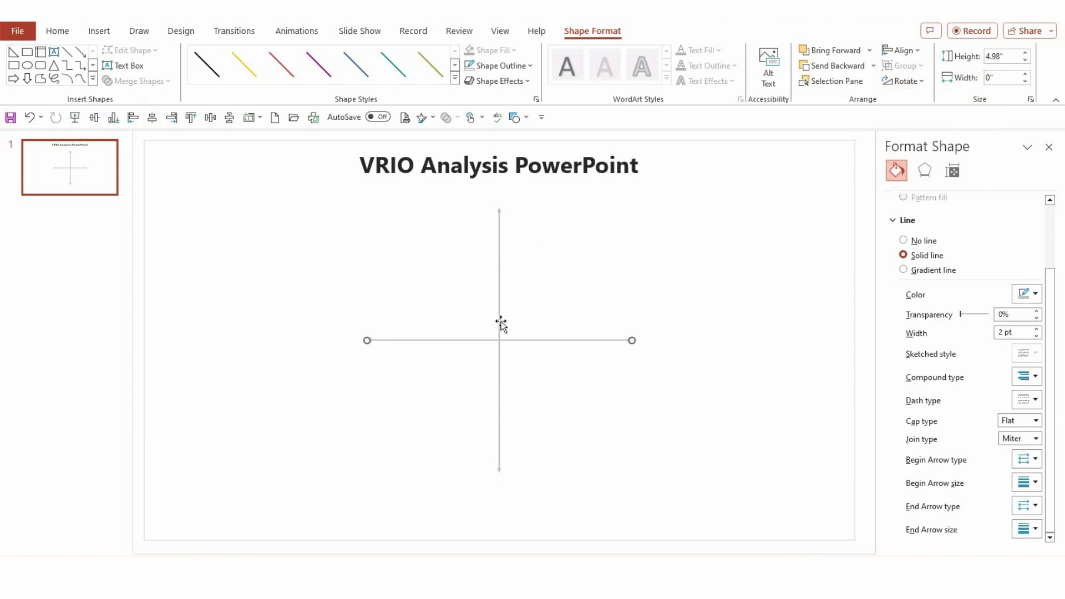
Group the two crossing arrows and move the group slightly down, away from the slide title
shift+click(500, 309)
key(ctrl+g)
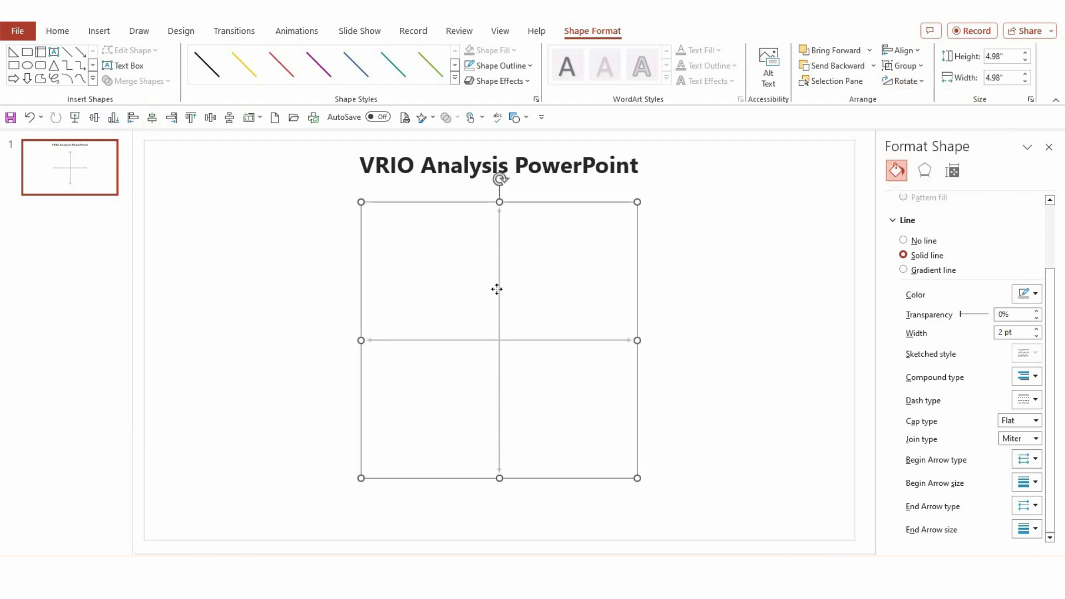
drag(496, 289, 496, 313)
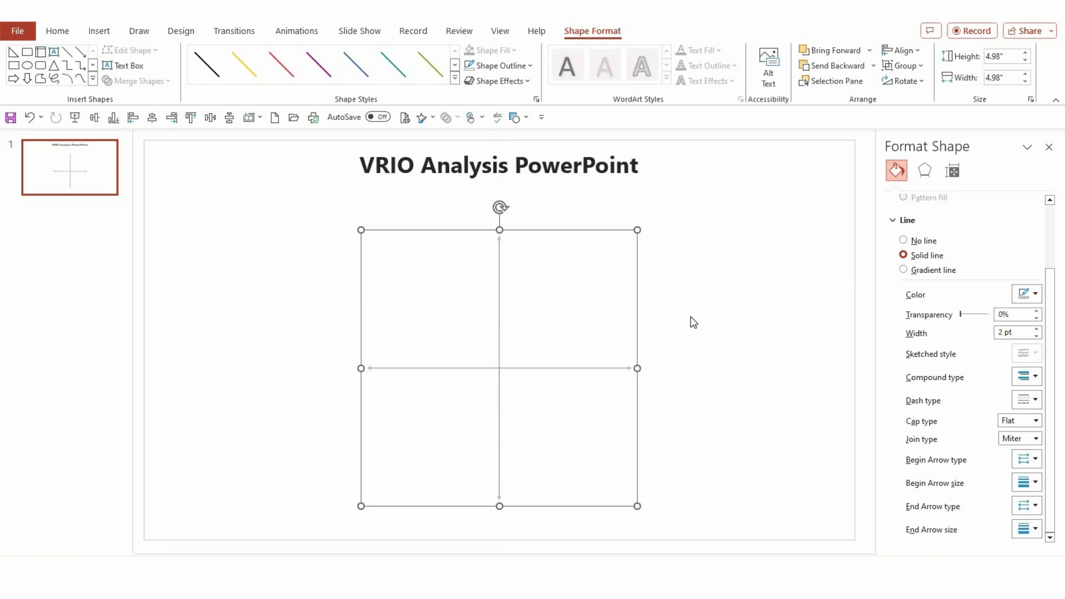
click(721, 322)
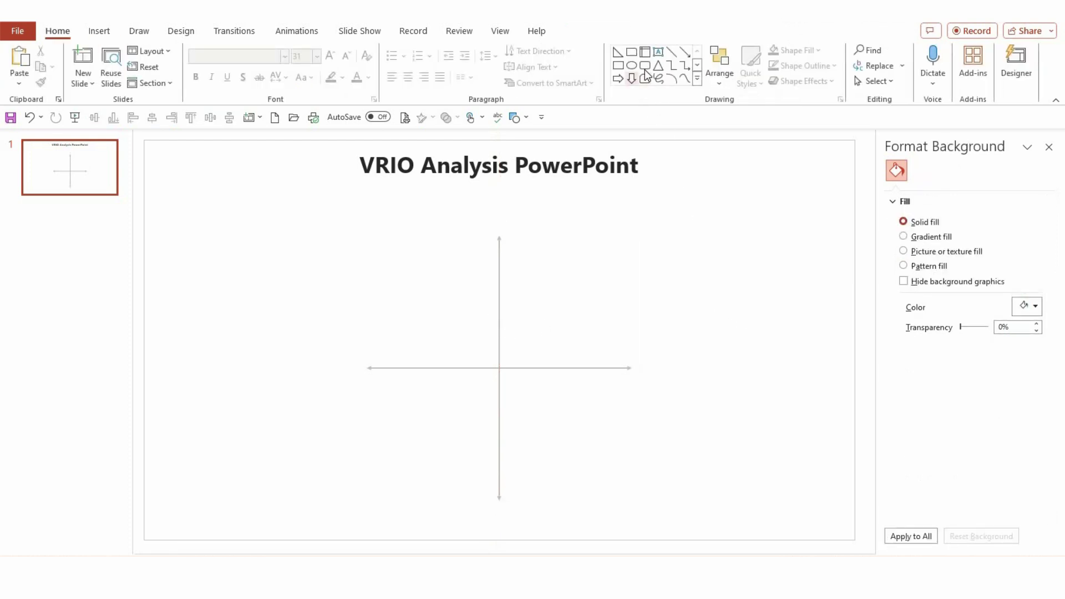
Draw a rectangle about 1.96" tall and 0.87" wide in the cross's upper-left quadrant, flush against both axes
drag(474, 266, 504, 368)
mouse_move(472, 318)
mouse_down()
mouse_move(462, 318)
mouse_move(491, 328)
mouse_up()
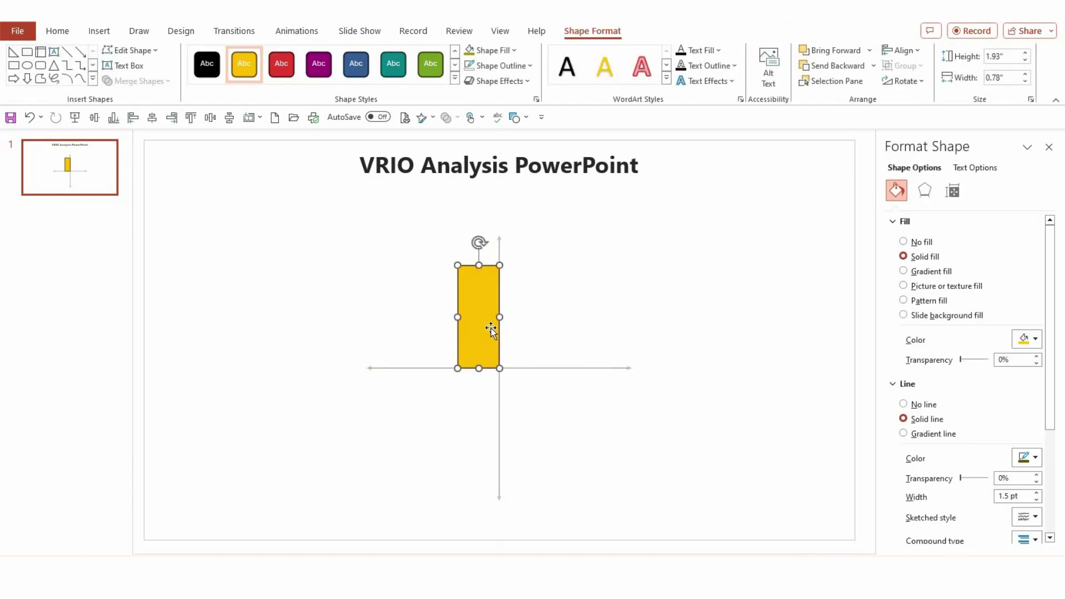
drag(480, 264, 480, 263)
drag(452, 316, 478, 313)
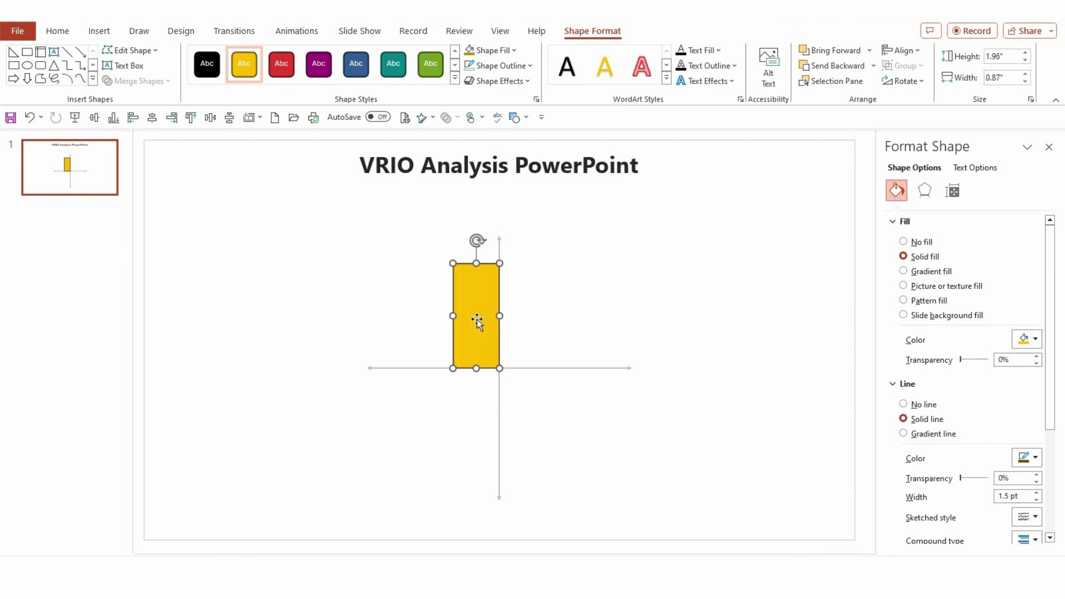
Edit the rectangle's points: add one midway on its left edge and delete the upper-left corner to create a slanted top
scroll(481, 315, up, 3)
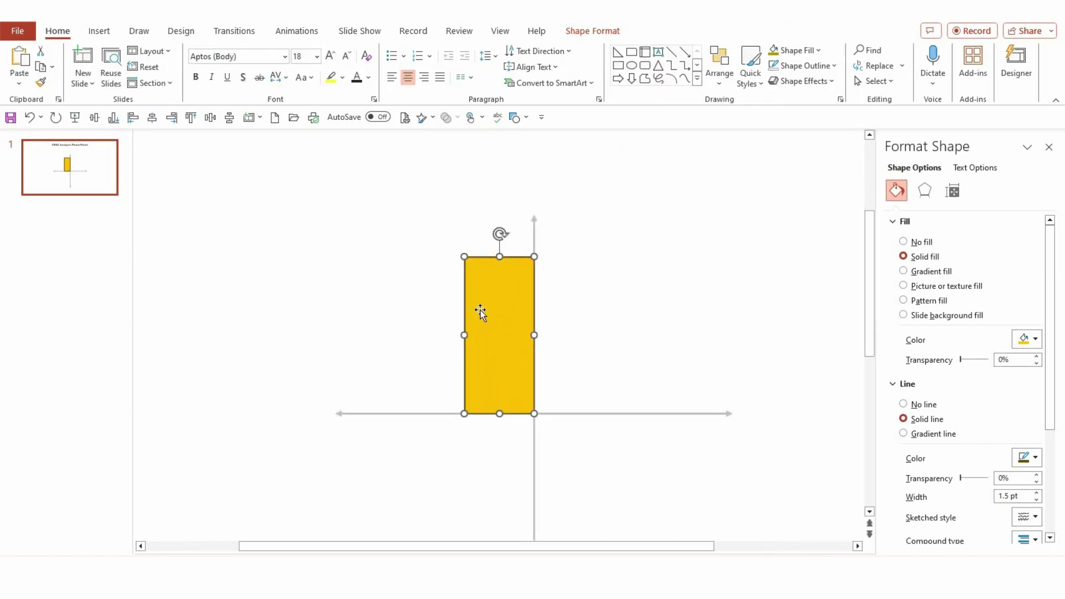
click(592, 31)
click(129, 51)
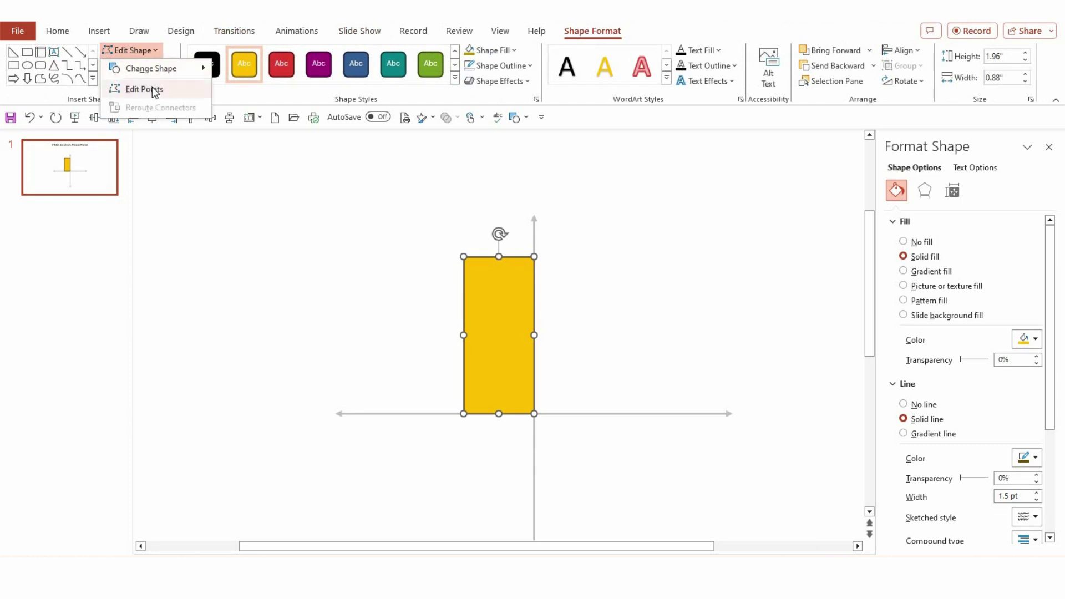
click(155, 90)
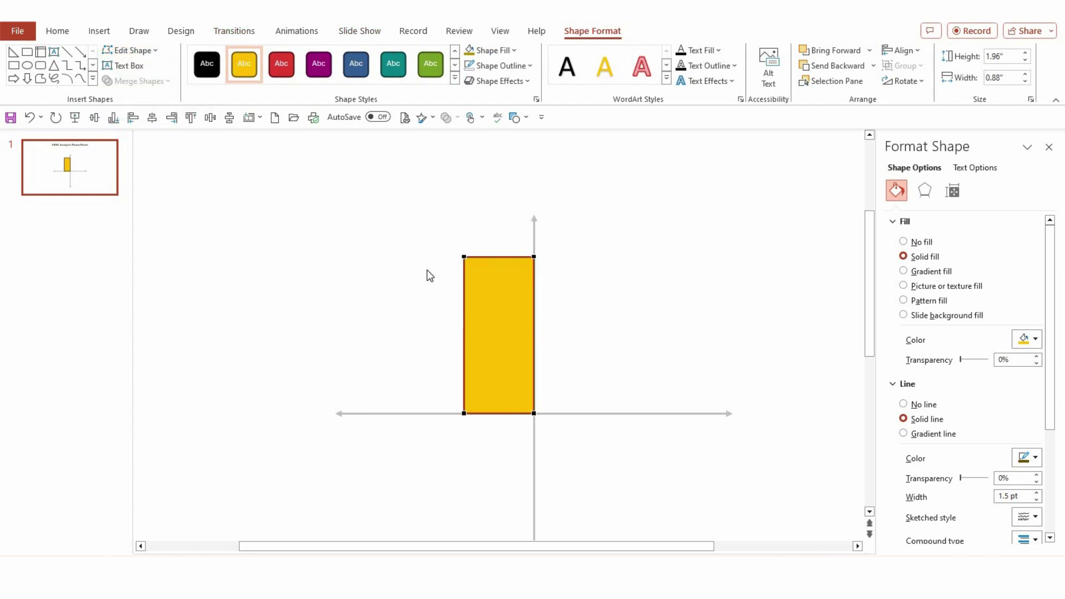
right_click(466, 335)
click(509, 344)
right_click(464, 256)
click(506, 283)
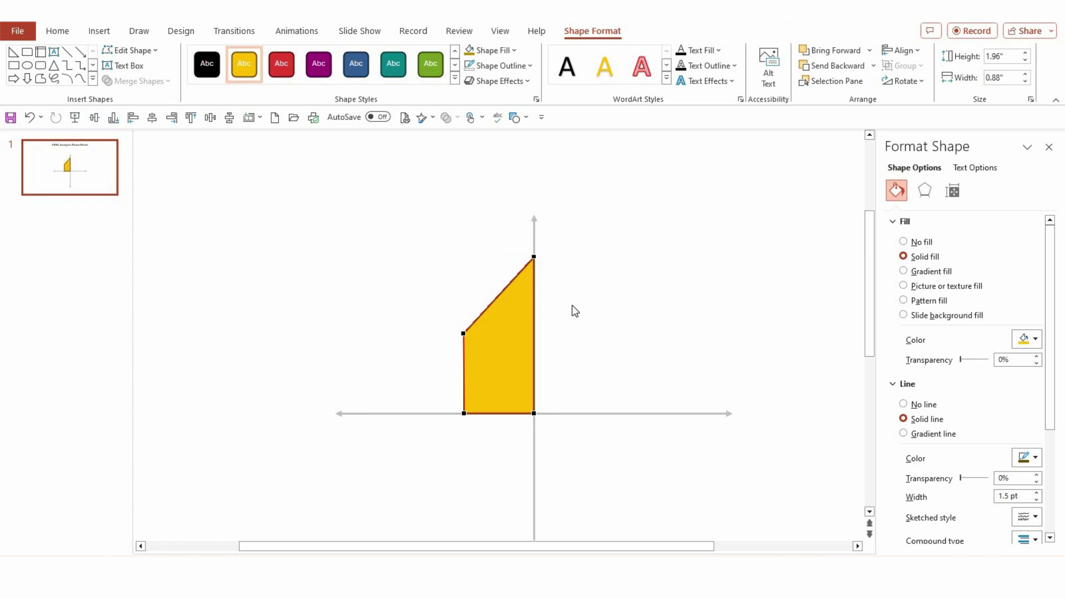
click(572, 306)
click(512, 344)
key(Escape)
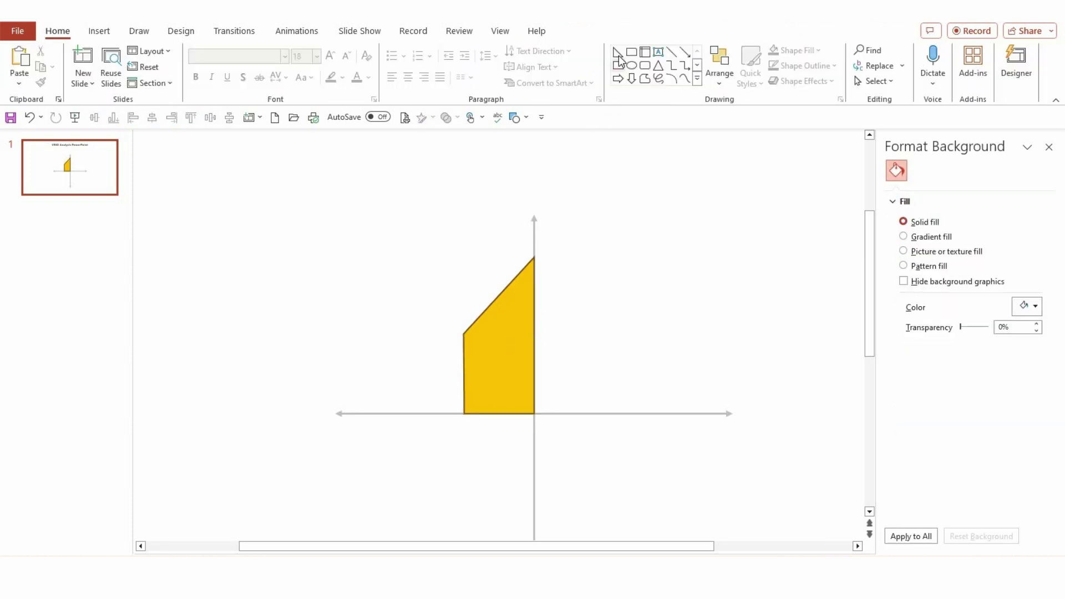
Draw a right triangle about 0.99" tall and 0.88" wide over the slanted shape's lower half, down to the axes' intersection
click(617, 51)
drag(469, 338, 535, 413)
scroll(495, 377, up, 1)
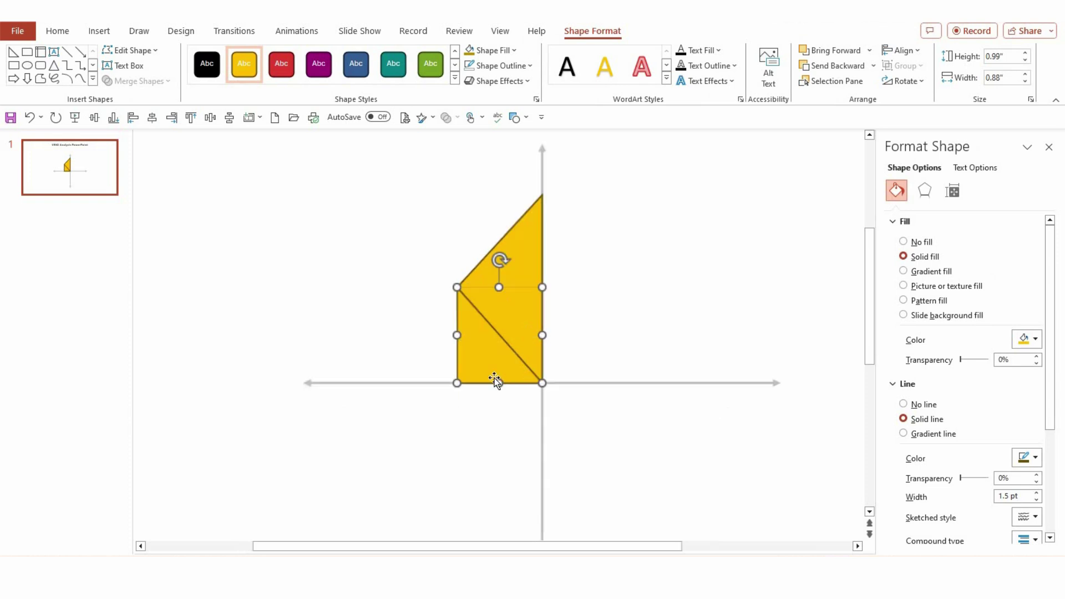
key(Escape)
Edit the right triangle's points so its diagonal edge becomes a smooth S-shaped curve
click(518, 358)
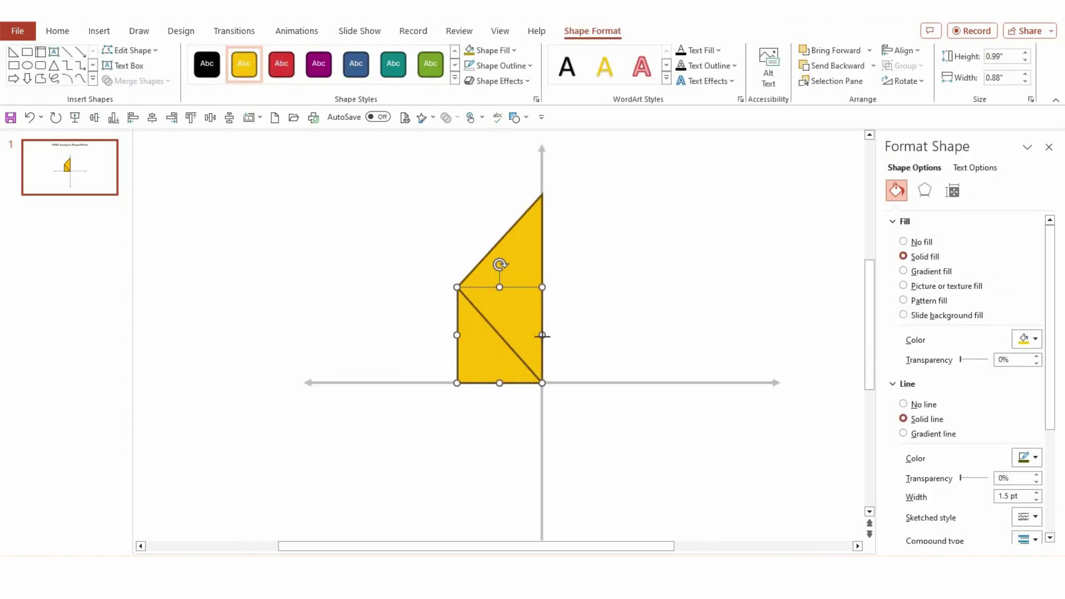
click(140, 51)
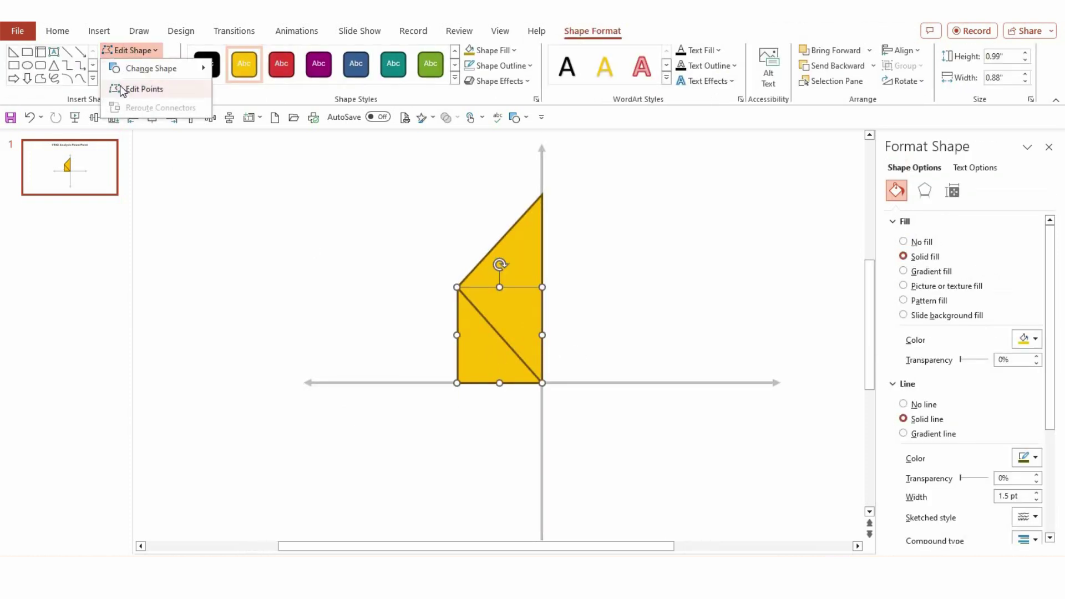
click(133, 87)
click(457, 286)
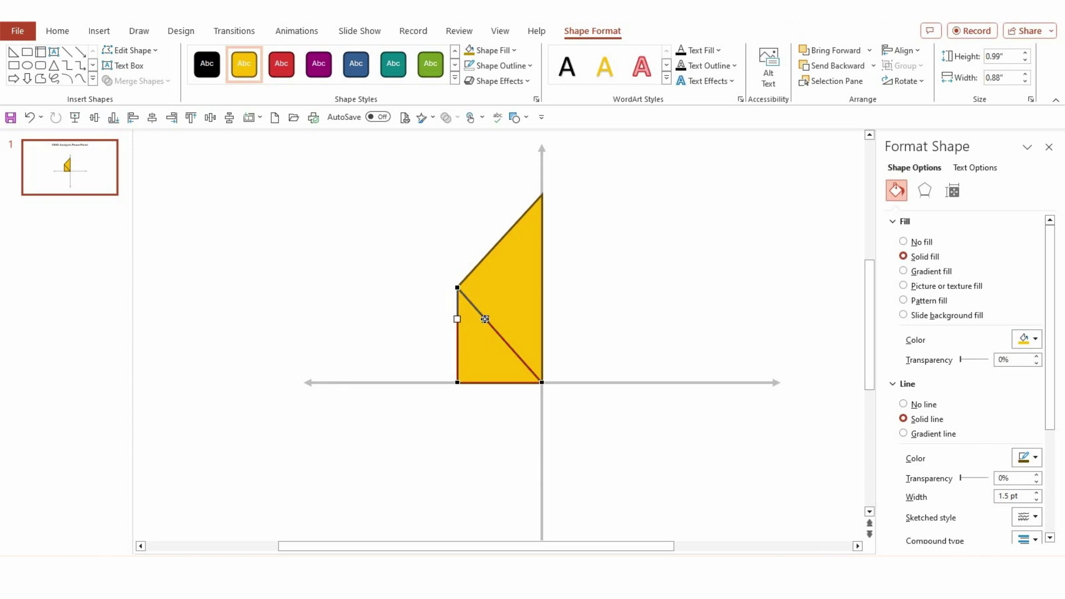
drag(485, 319, 477, 323)
click(541, 382)
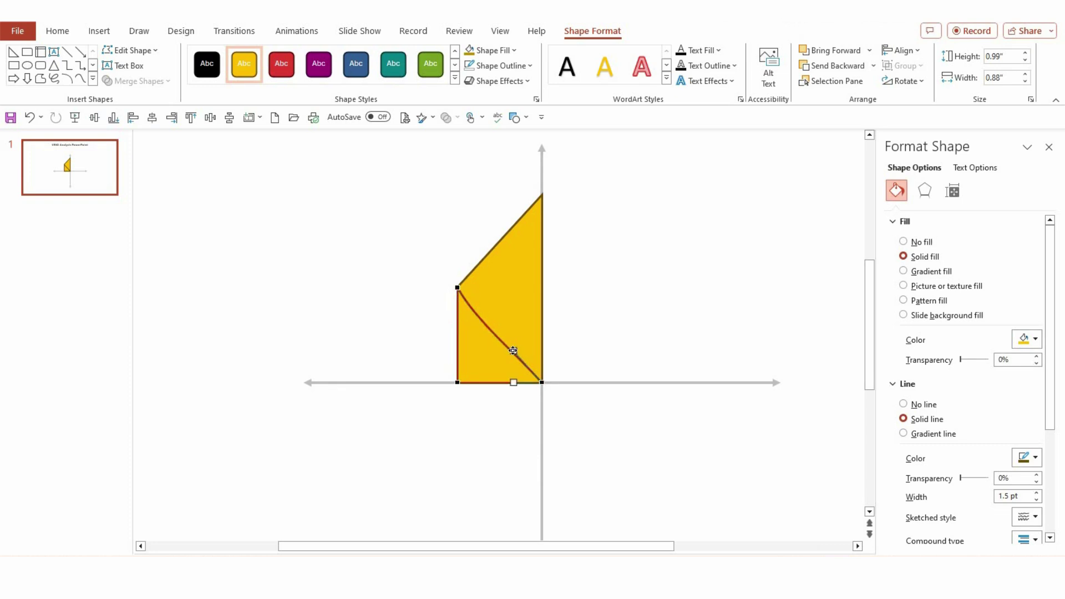
drag(515, 342, 517, 333)
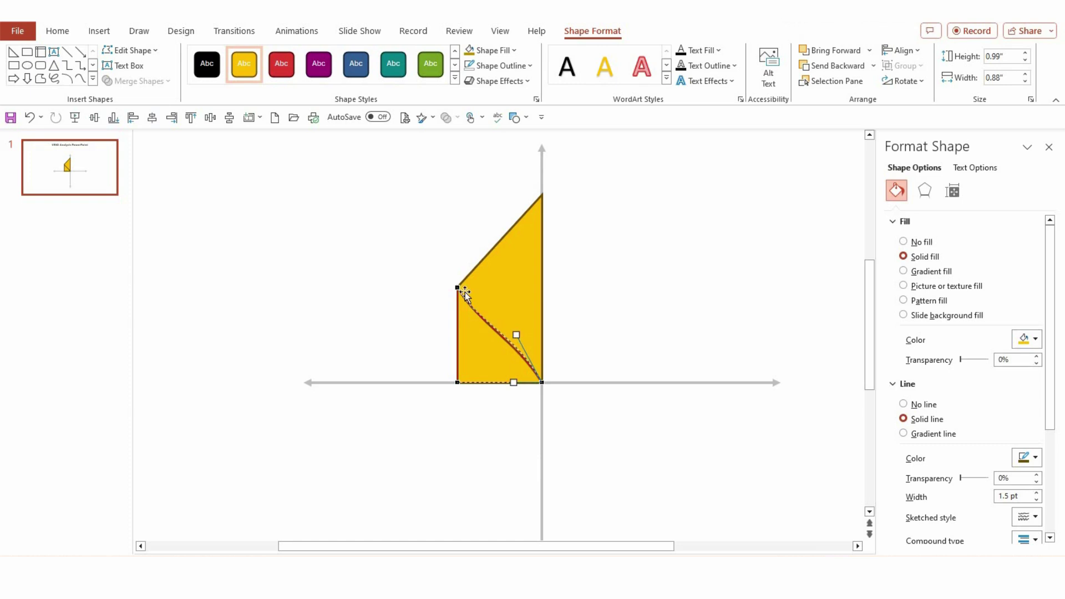
mouse_move(467, 299)
mouse_down()
mouse_move(457, 316)
mouse_move(473, 316)
mouse_up()
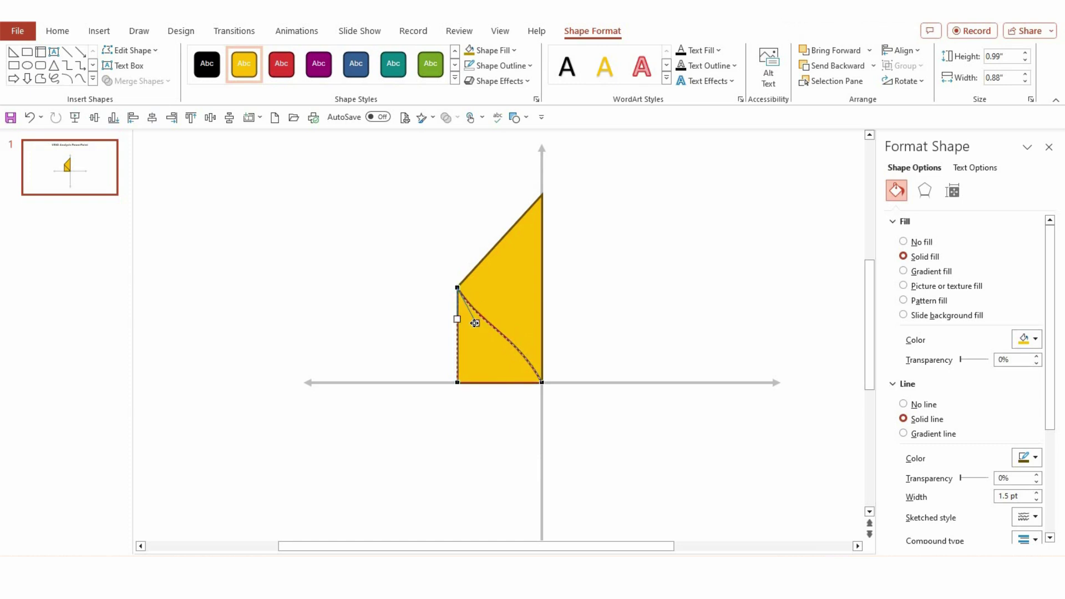
click(615, 343)
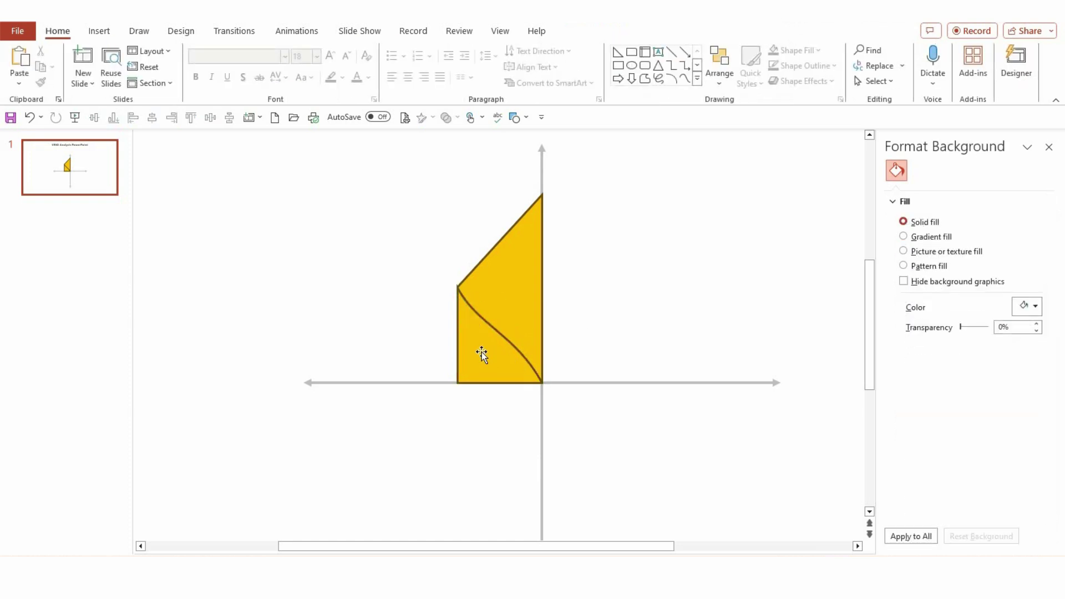
Apply a radial gold gradient fill to the slanted shape and set its second gradient stop to 24%
ctrl+scroll(502, 300, down, 1)
click(502, 300)
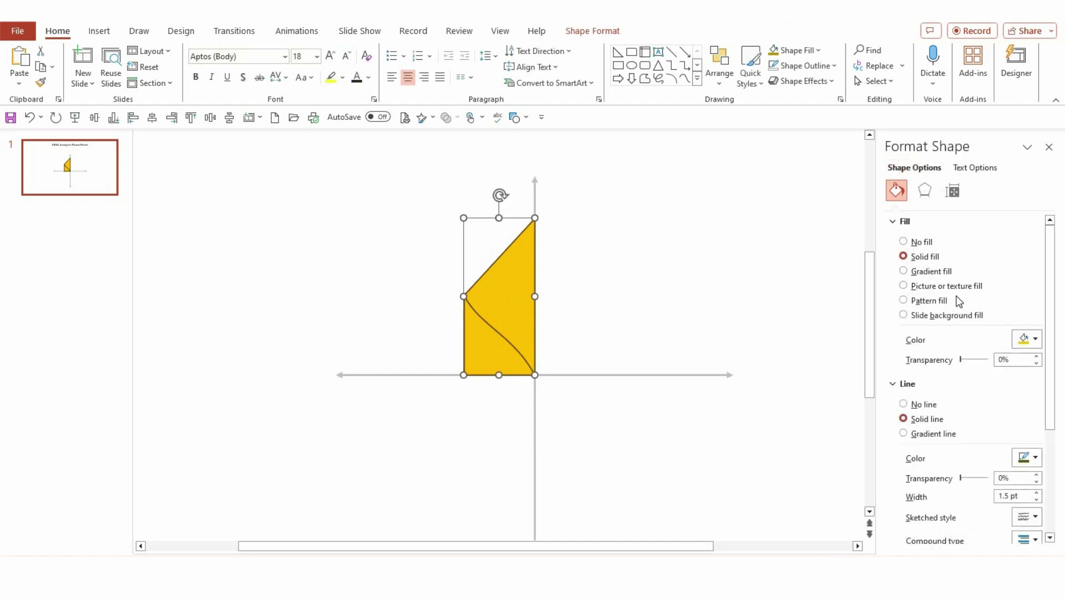
click(935, 272)
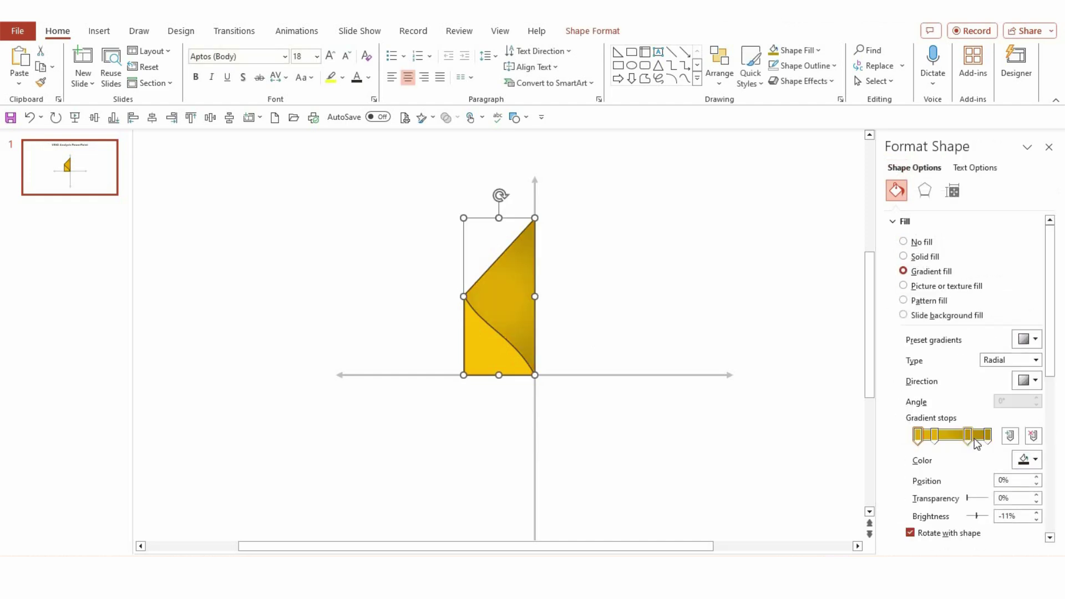
click(1035, 380)
click(988, 406)
click(935, 435)
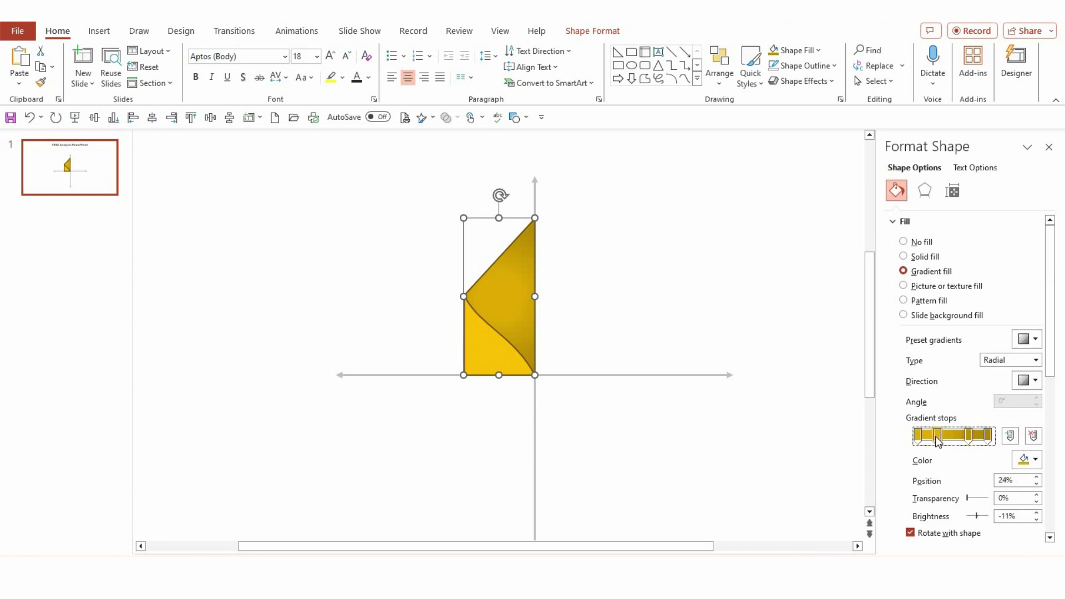
Fill the curved triangle with the darkest gold theme shade and remove the outlines from both the triangle and slanted shape
click(482, 360)
click(1038, 339)
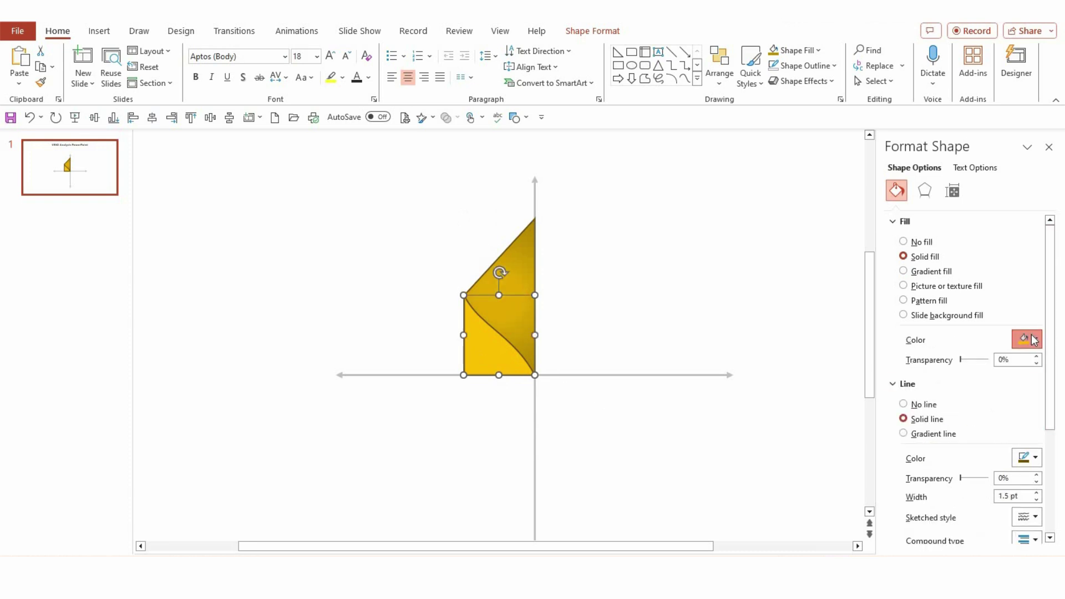
click(1000, 431)
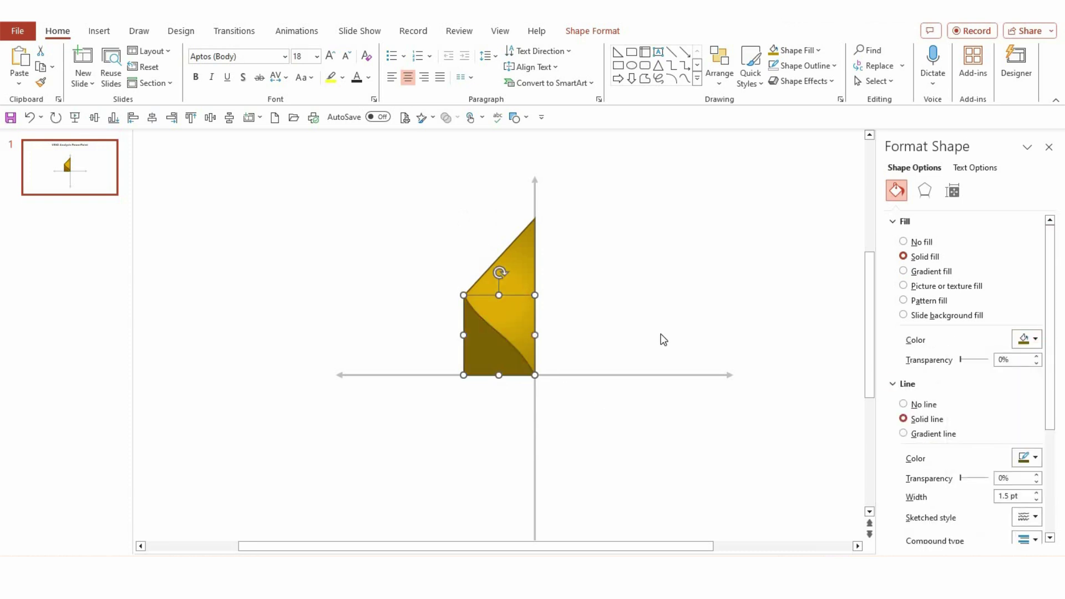
shift+click(506, 277)
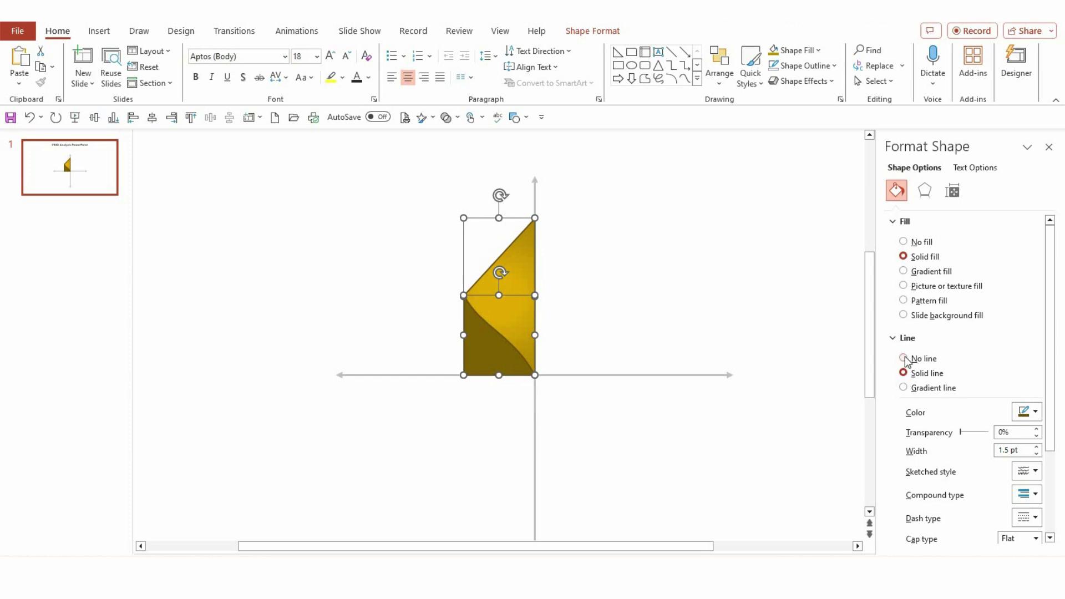
click(611, 315)
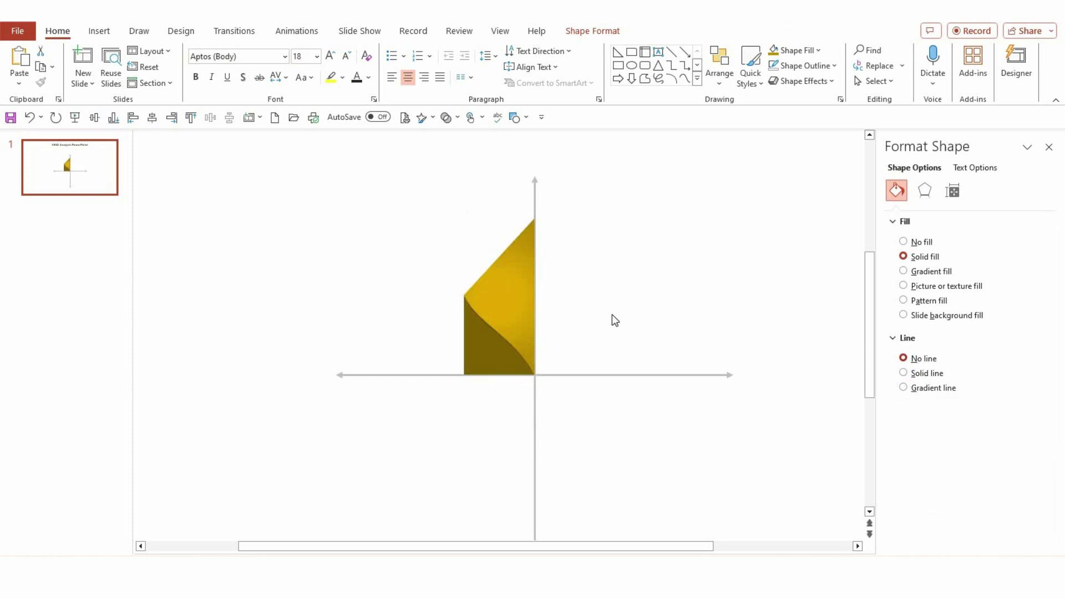
Group the slanted shape with its curved triangle and place a duplicate of the group beside it, across the vertical axis
click(512, 320)
shift+click(492, 342)
key(ctrl+g)
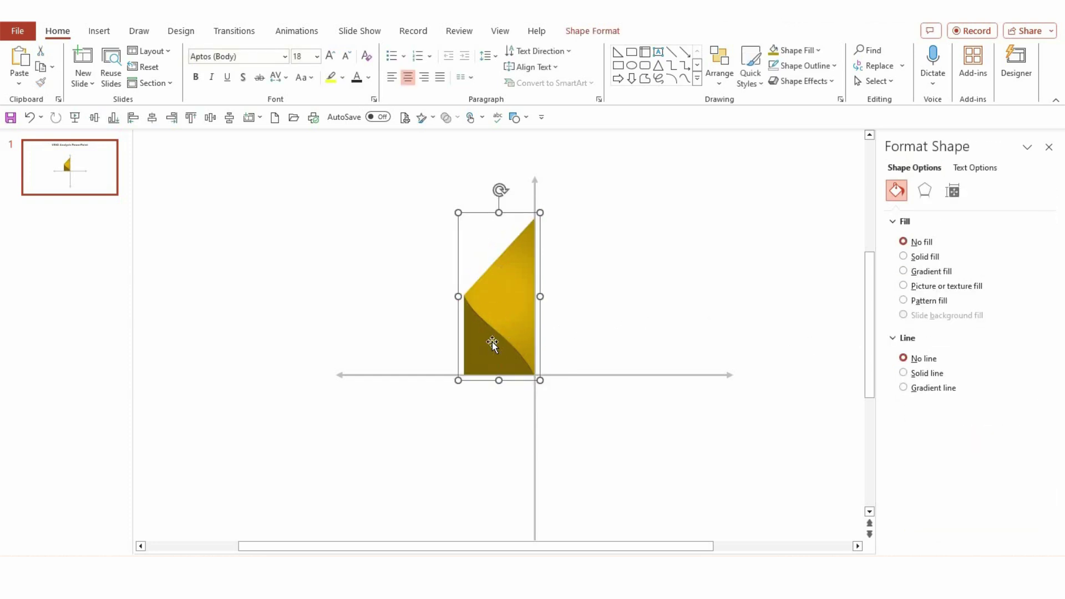
drag(491, 343, 552, 342)
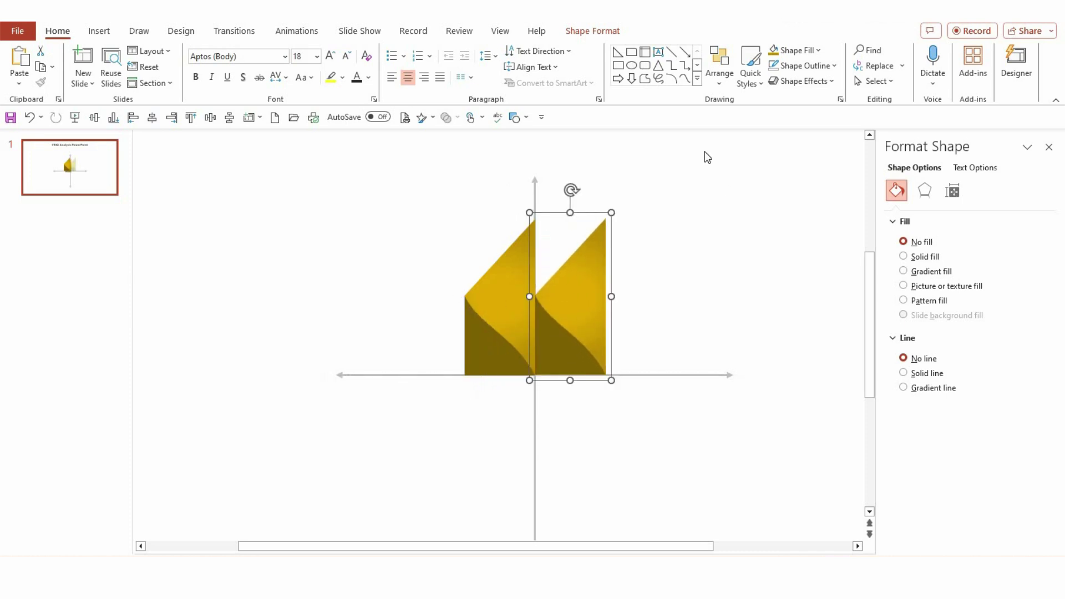
Rotate the duplicated blade right 90°, set it in the cross's upper-right quadrant and place another copy just below it
click(593, 31)
click(904, 81)
click(918, 107)
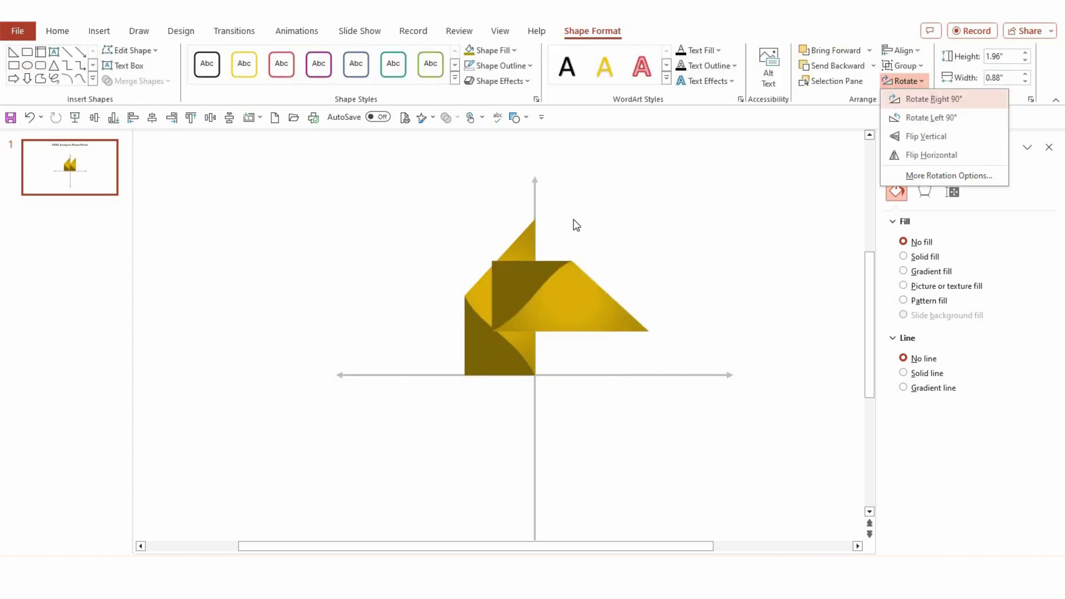
drag(571, 308, 598, 433)
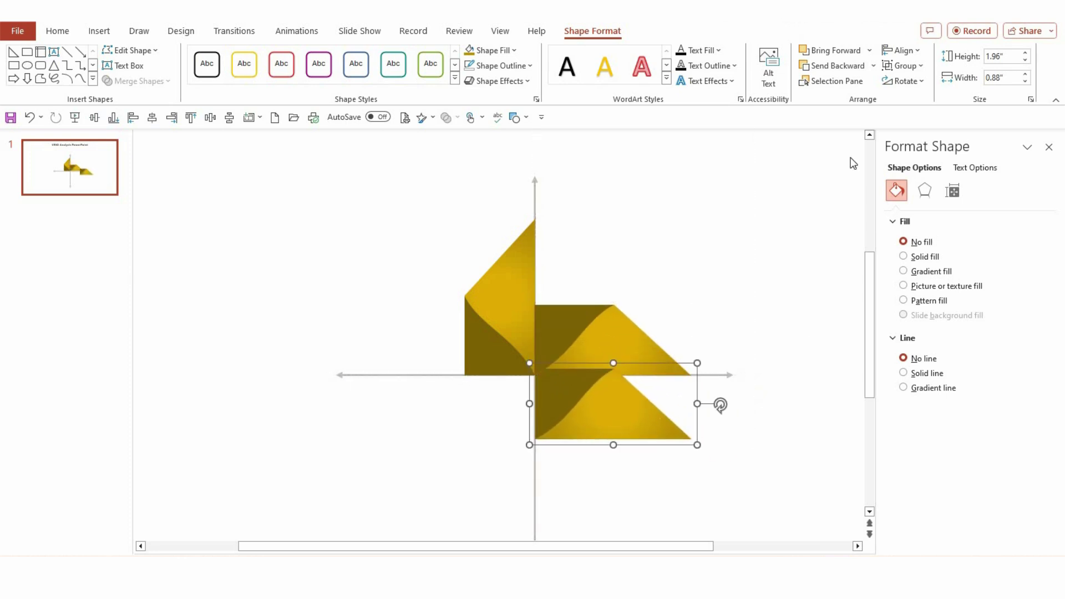
Rotate the new copy right 90° and fit it into the lower-right quadrant with its corner at the axes' intersection
click(904, 80)
click(938, 97)
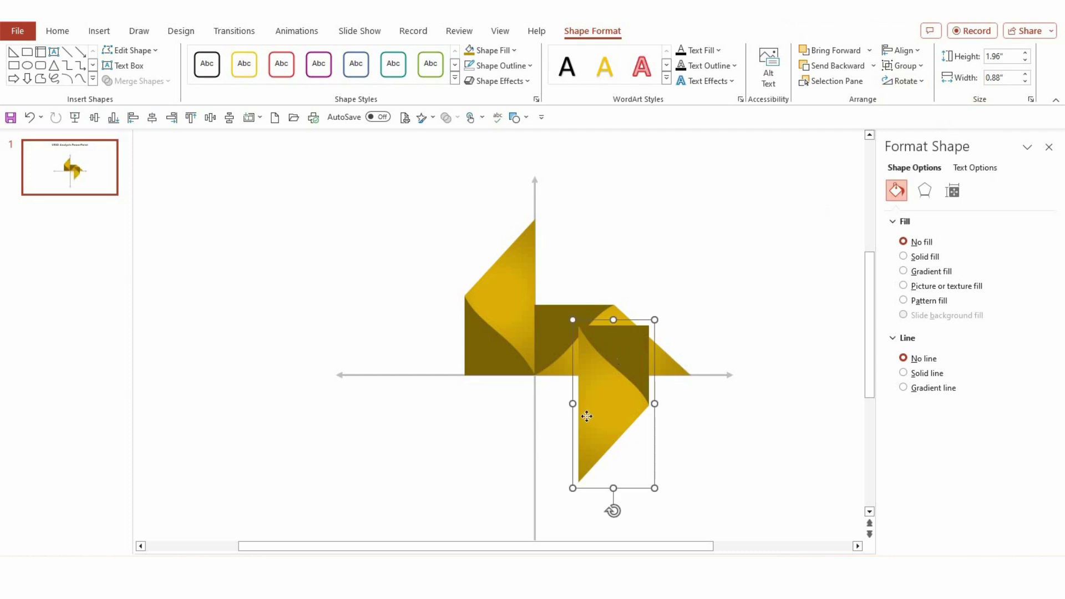
drag(617, 360, 571, 408)
scroll(627, 381, down, 2)
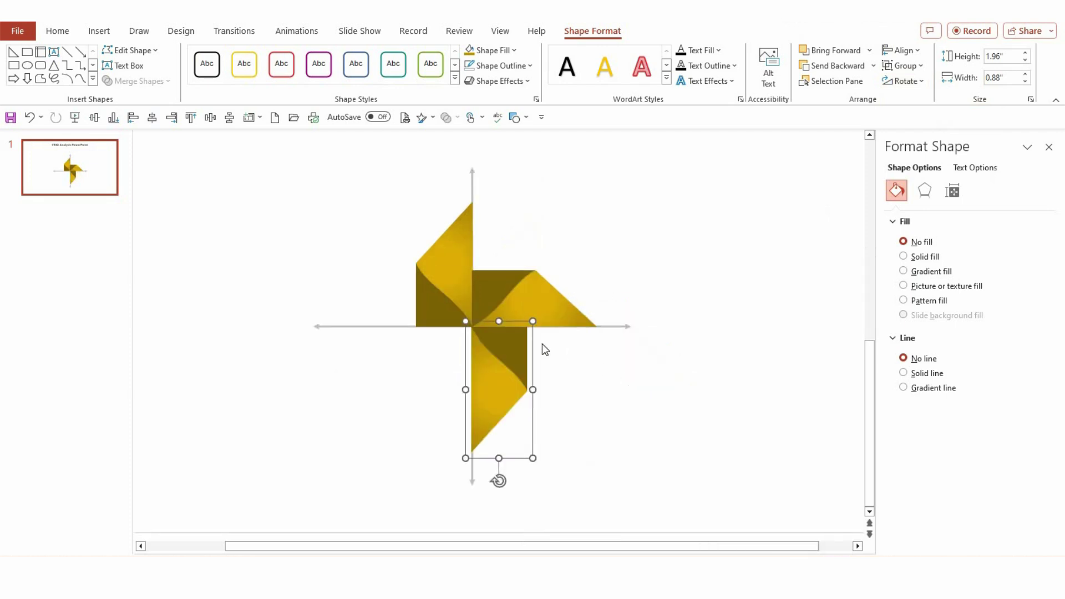
Duplicate the lower-right blade, rotate the copy right 90° and fit it into the lower-left quadrant to complete the pinwheel
mouse_move(509, 346)
mouse_down()
mouse_move(521, 381)
mouse_move(484, 323)
mouse_move(492, 337)
mouse_up()
scroll(860, 123, left, 1)
click(915, 81)
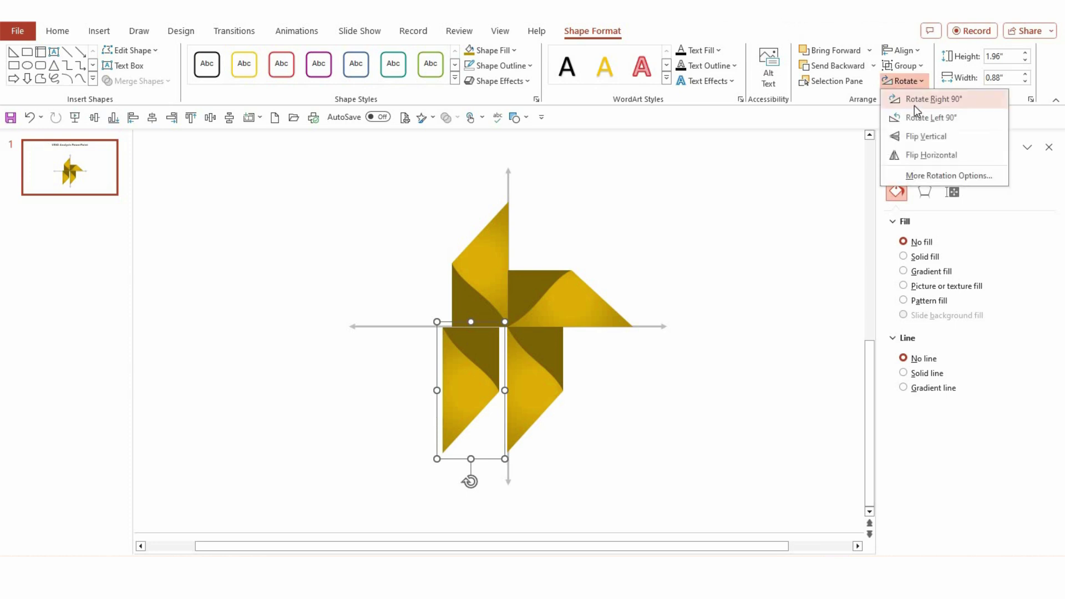
click(921, 101)
drag(499, 376, 491, 363)
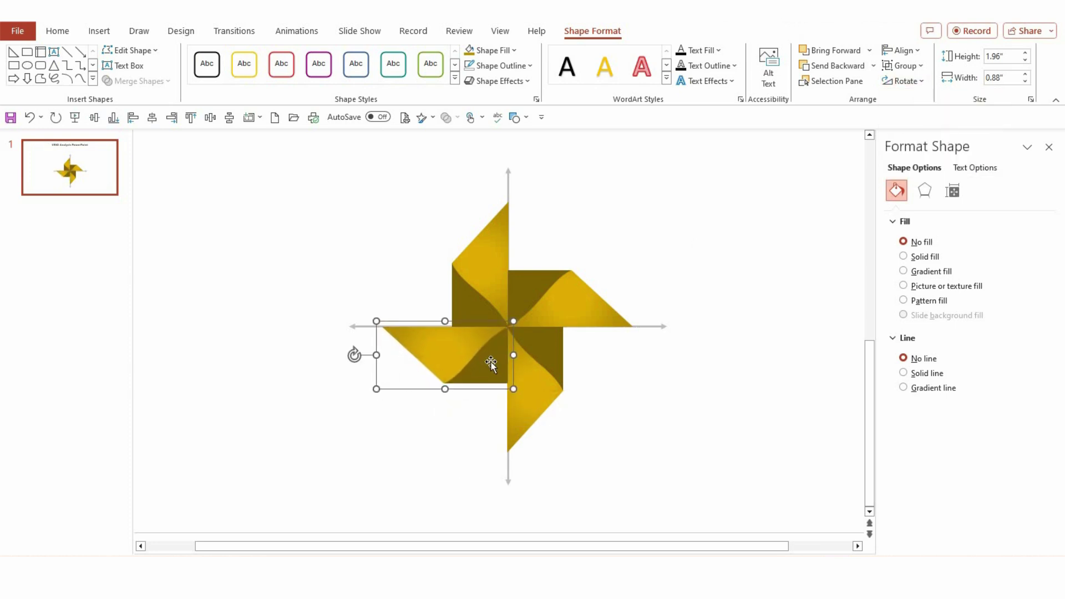
click(620, 375)
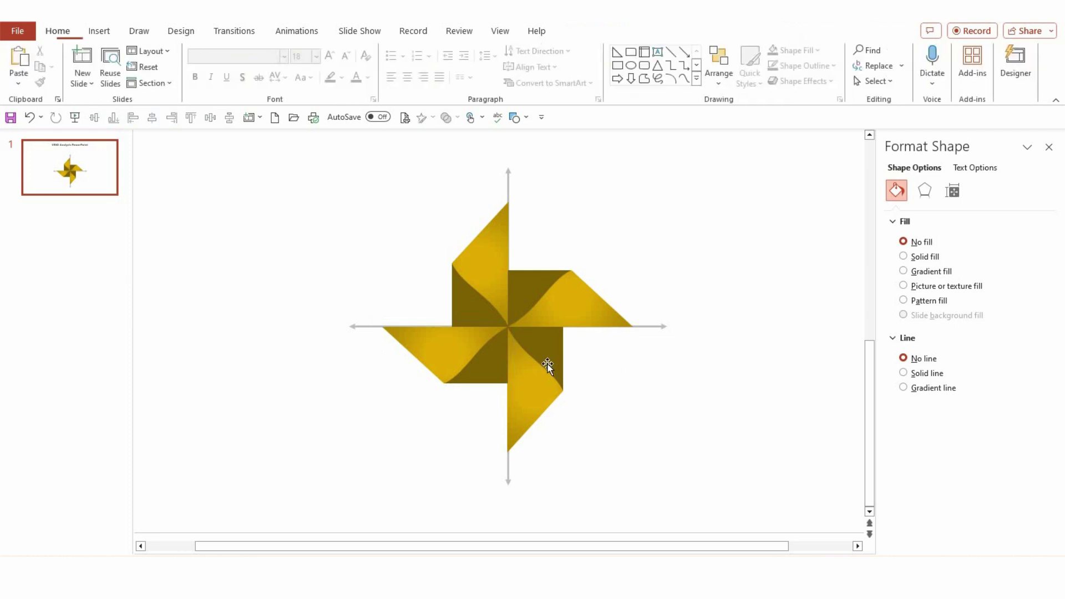
Ungroup the three copied blades in the lower-right, lower-left and upper-right quadrants
click(514, 381)
shift+click(472, 358)
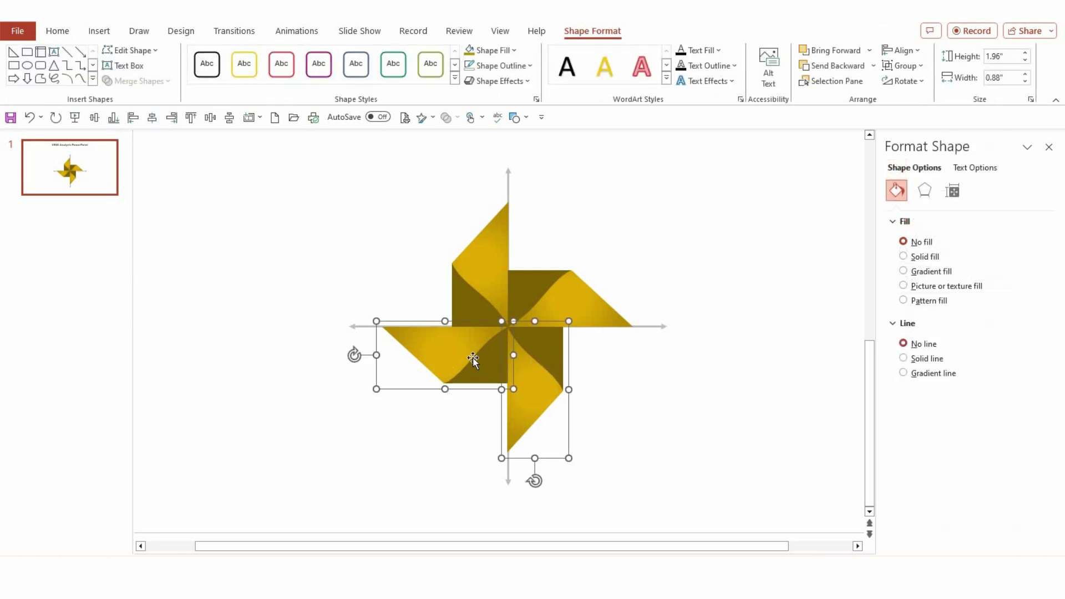
shift+click(594, 294)
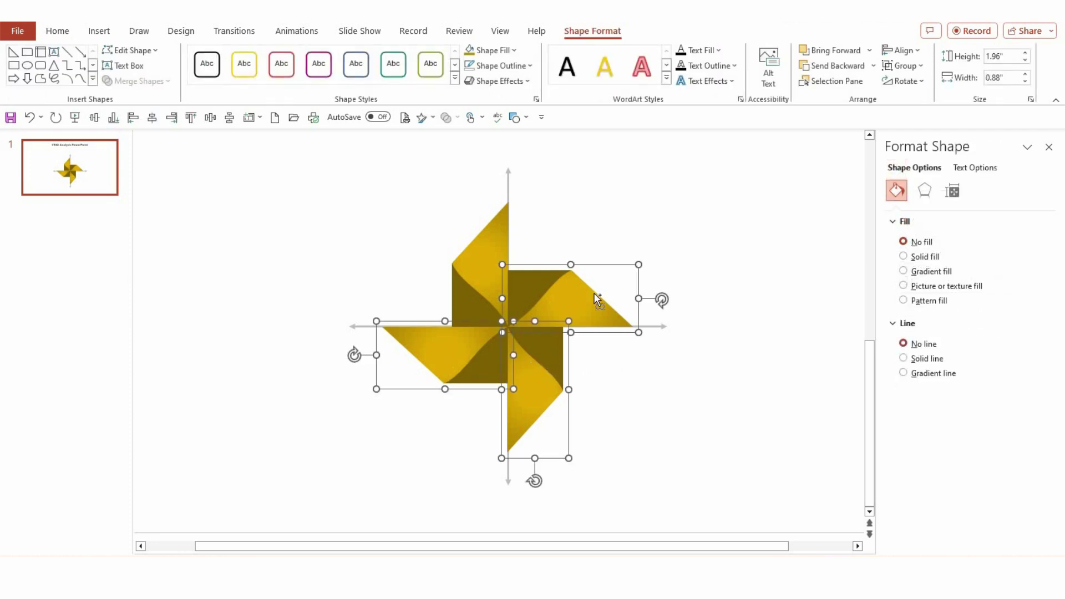
click(596, 299)
click(601, 335)
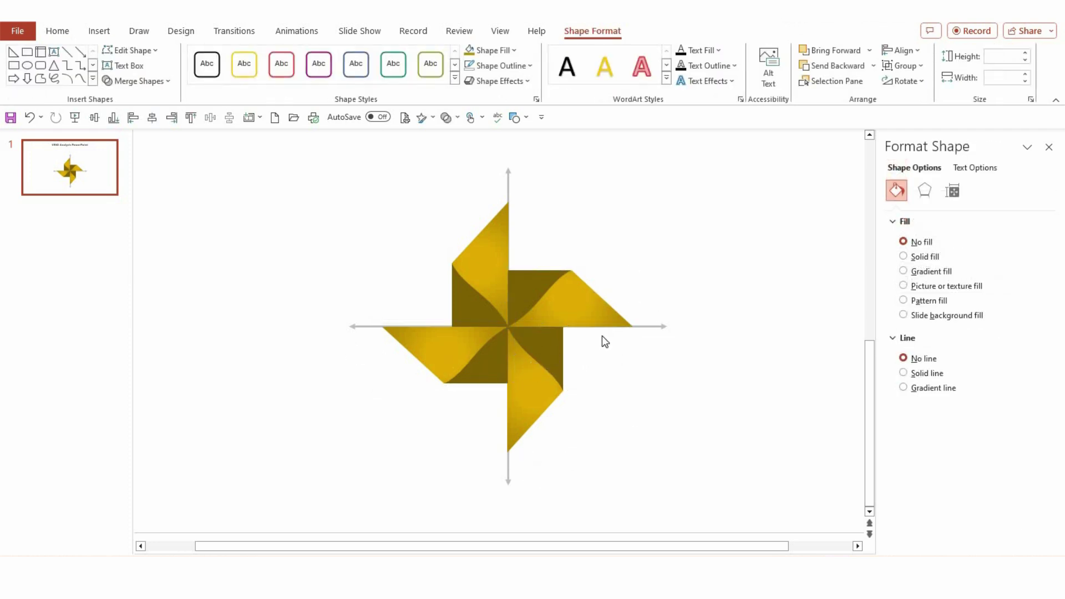
Recolour the upper-right slanted shape's 97% and 70% gradient stops with the 50% and 25% darker red theme shades
click(552, 291)
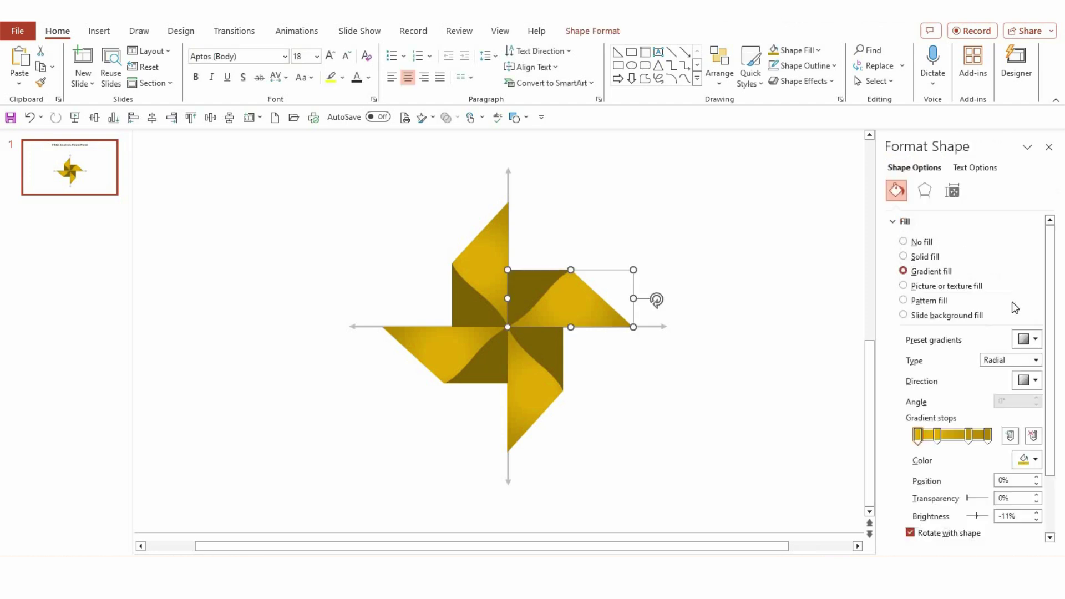
click(987, 435)
click(1034, 460)
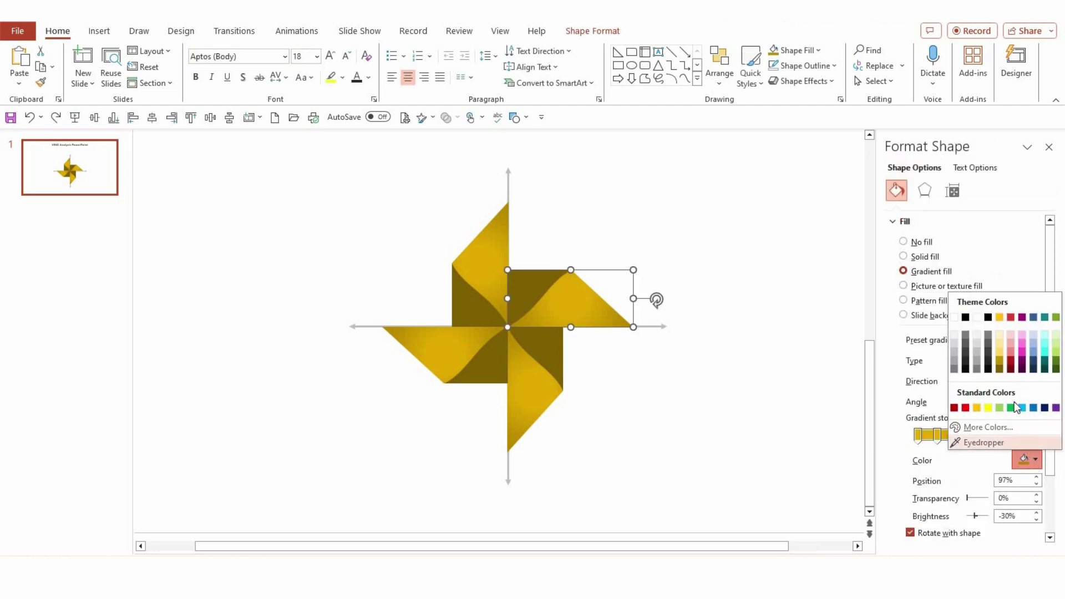
click(1010, 369)
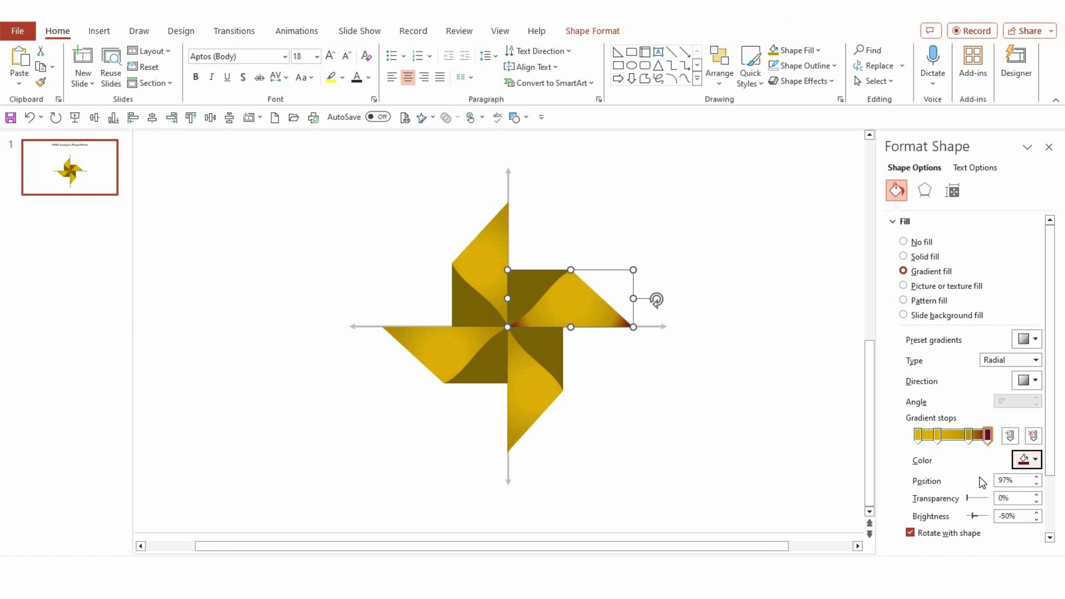
click(970, 436)
click(1035, 460)
click(1012, 360)
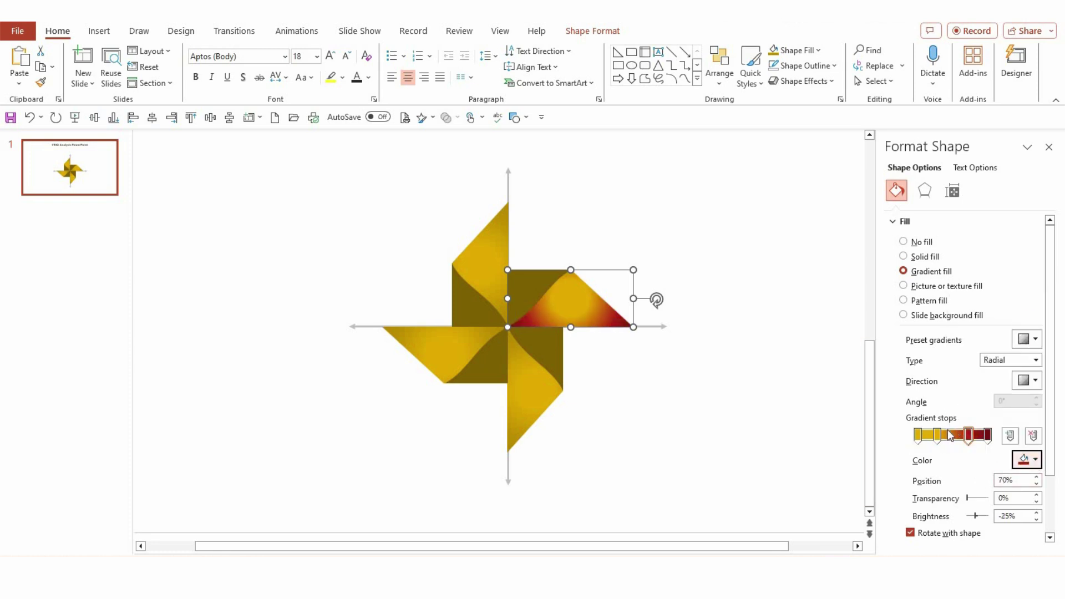
Set the upper-right slanted shape's 27% gradient stop to the custom red #E12B2B
click(937, 435)
click(1035, 460)
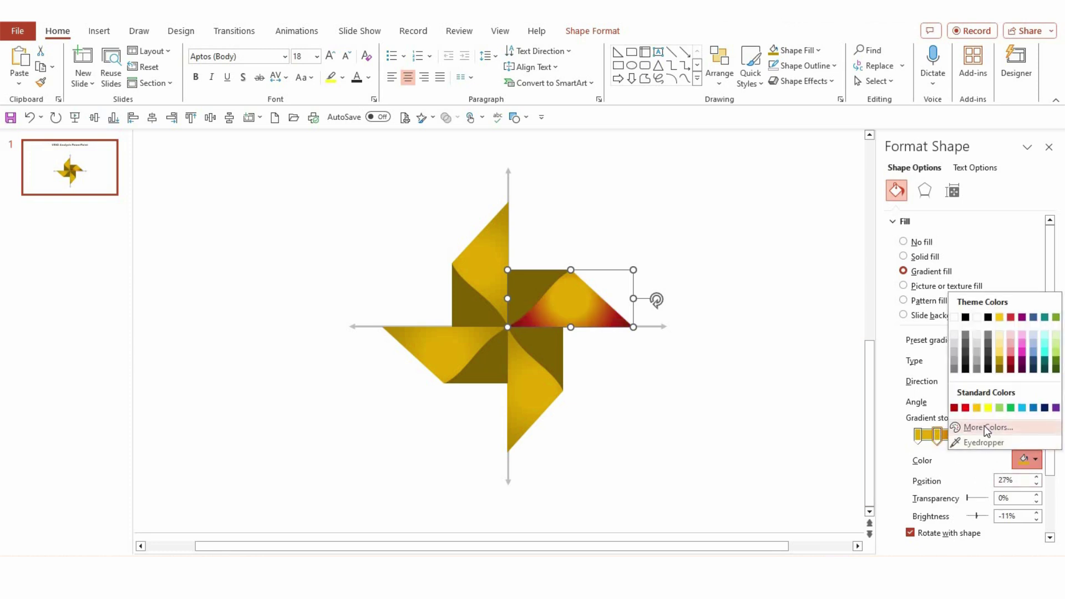
key(Escape)
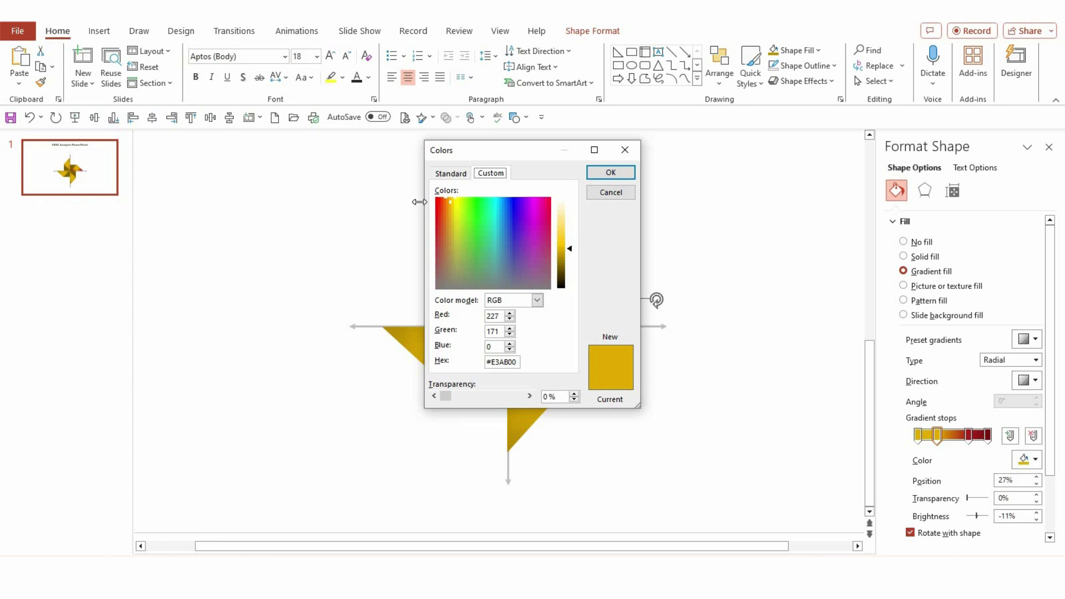
click(436, 220)
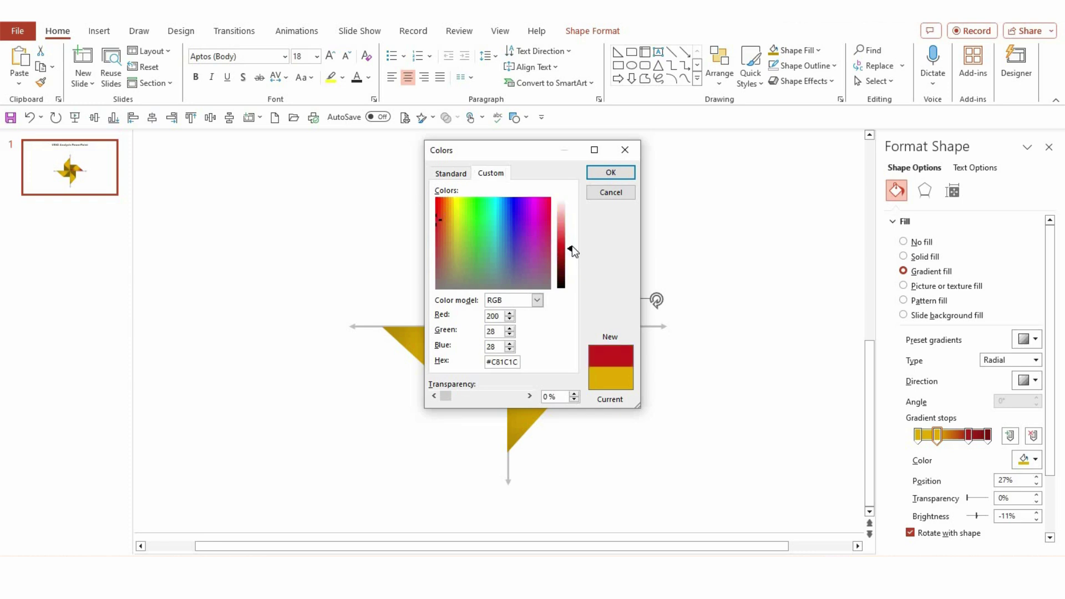
drag(571, 248, 571, 241)
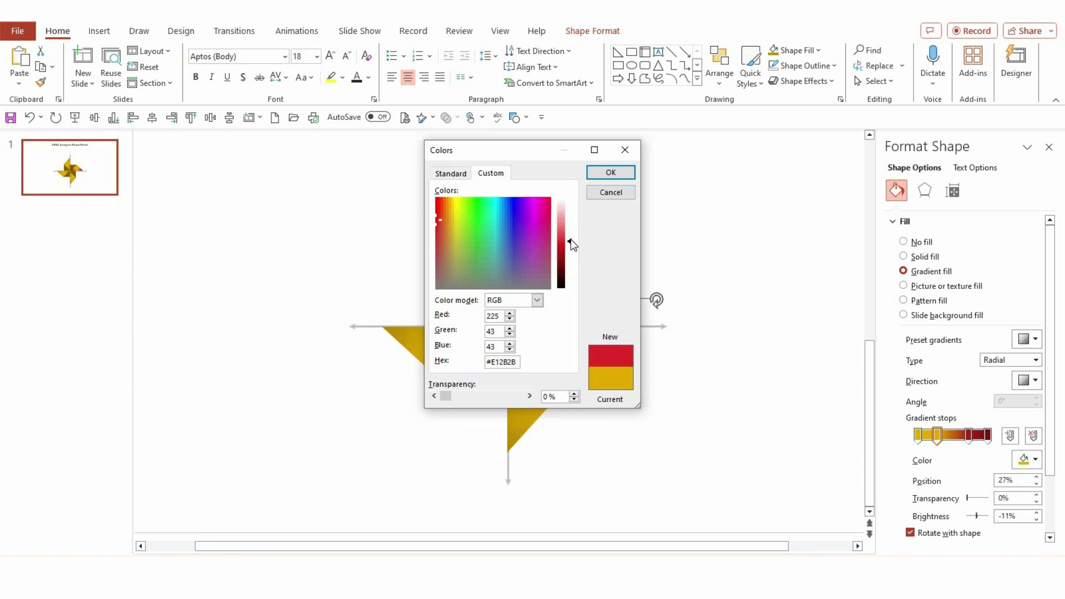
click(611, 172)
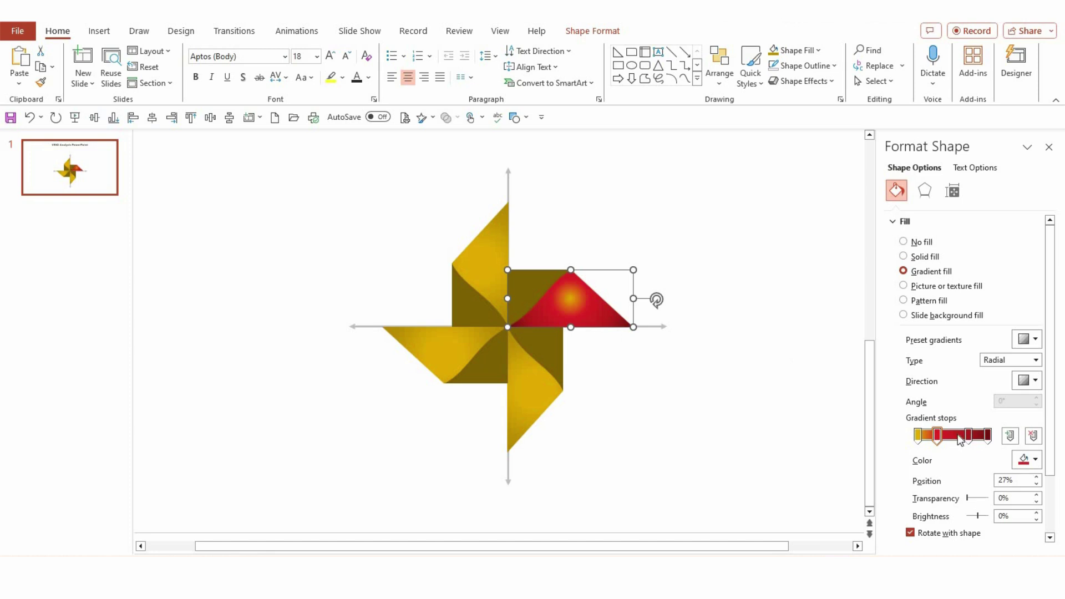
Set the upper-right slanted shape's 0% gradient stop to a custom bright red
click(918, 435)
click(1033, 460)
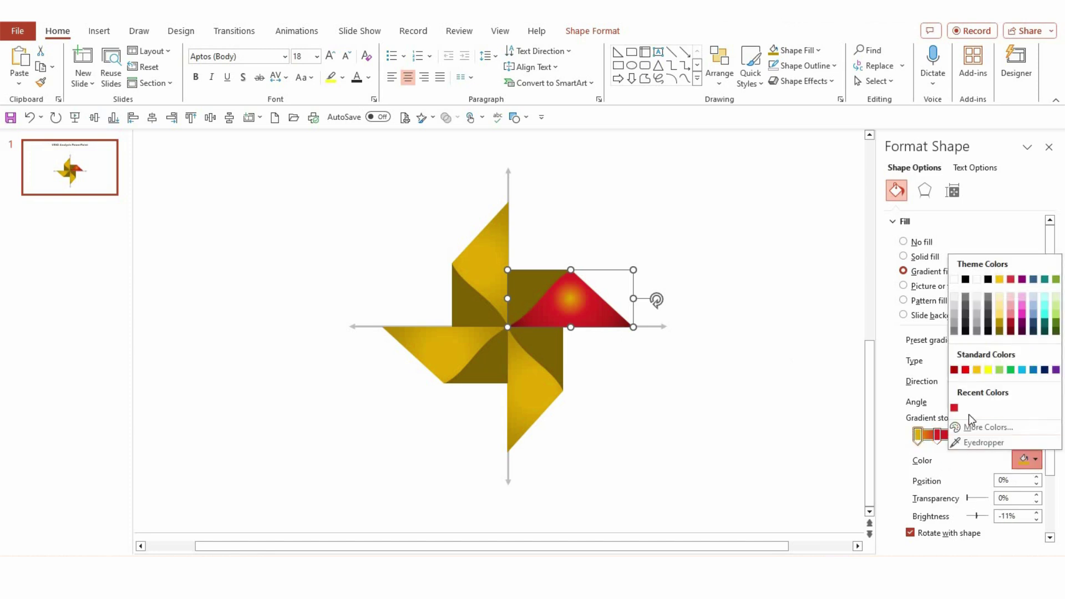
click(977, 429)
drag(481, 229, 424, 218)
drag(565, 242, 569, 238)
click(610, 173)
click(672, 335)
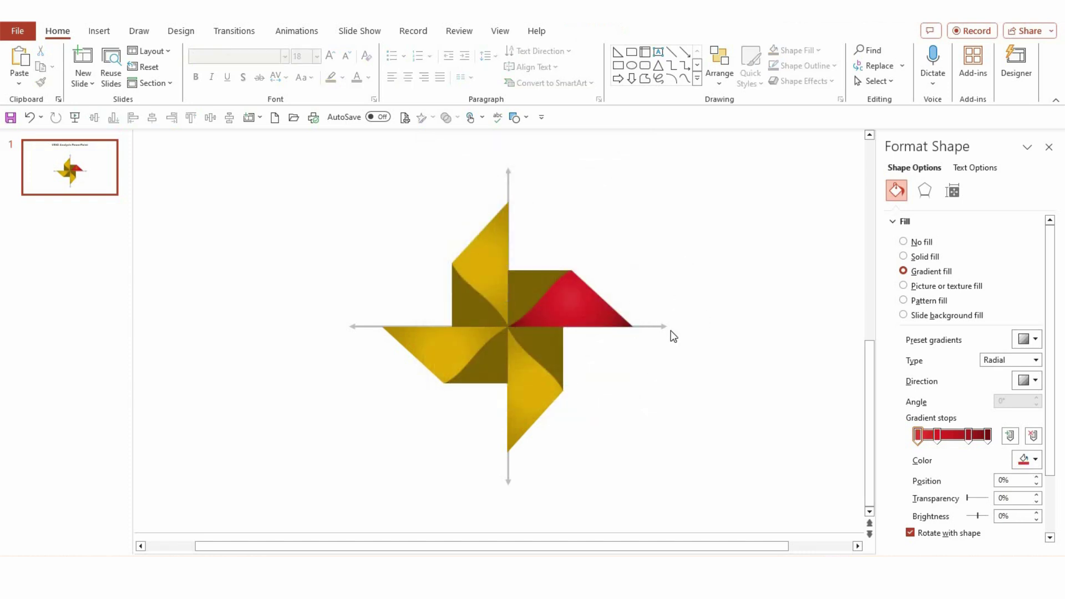
Fill the upper-right curved triangle with the darkest red theme shade
click(532, 286)
click(1026, 339)
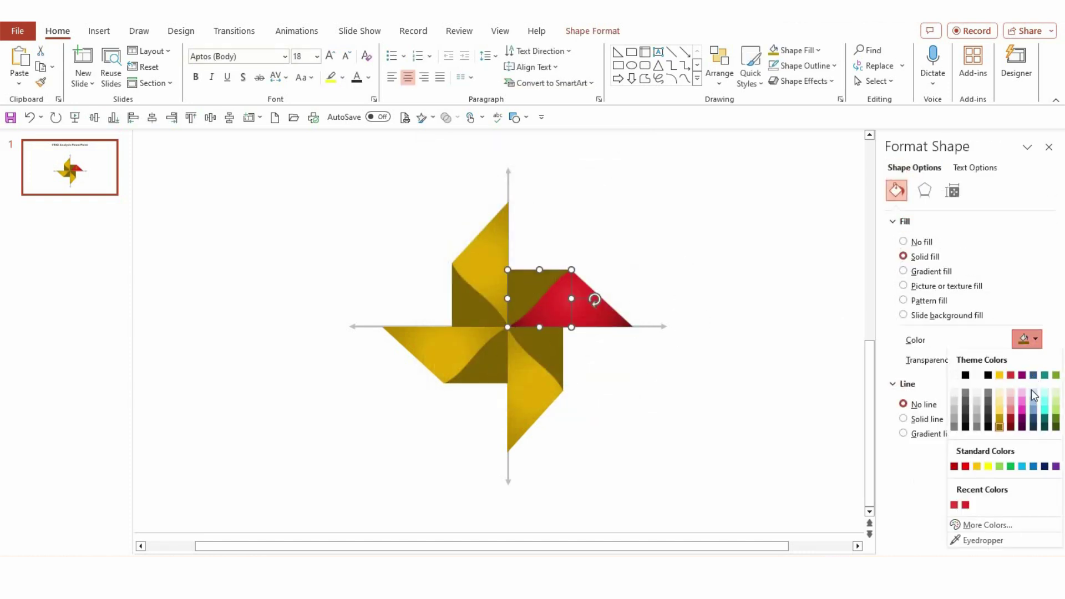
click(1010, 426)
click(611, 404)
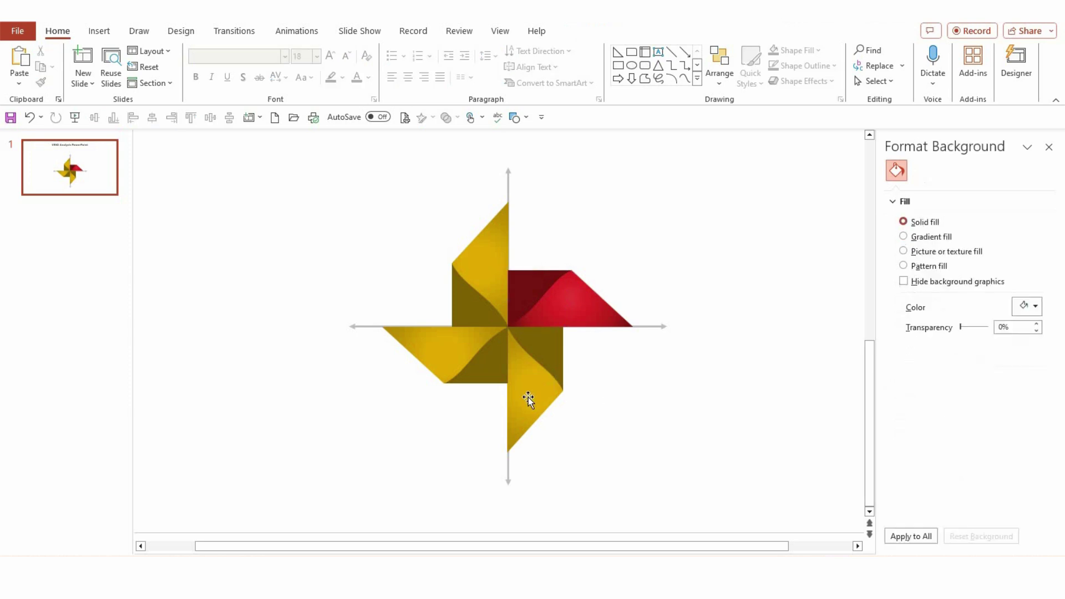
Recolour the lower-right slanted shape's 97% gradient stop with the darkest purple theme shade and its 70% stop with the 25% darker one
click(528, 394)
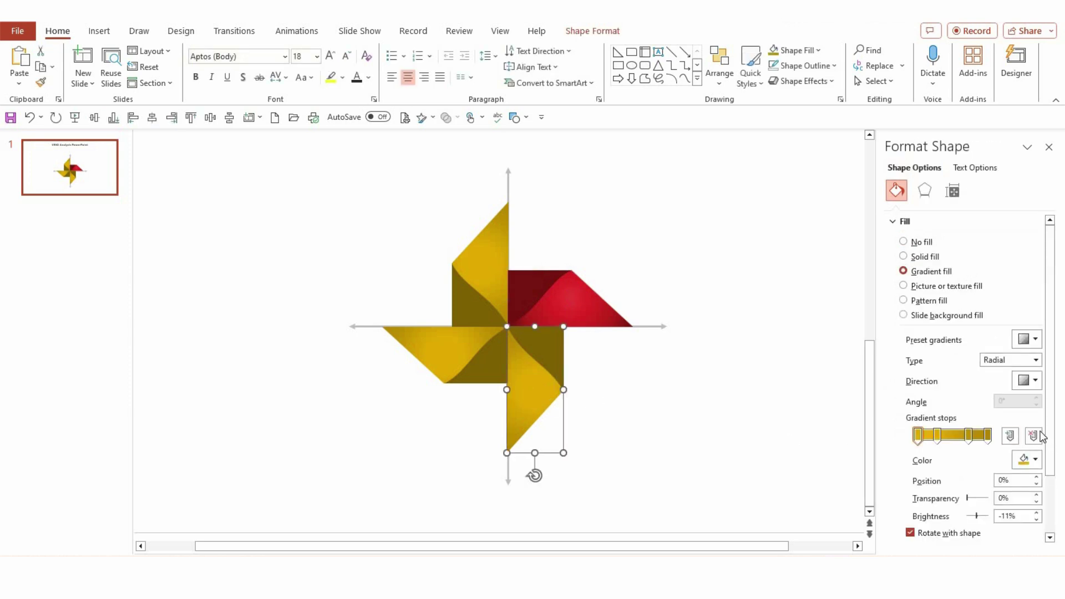
click(988, 436)
click(1027, 459)
click(1020, 337)
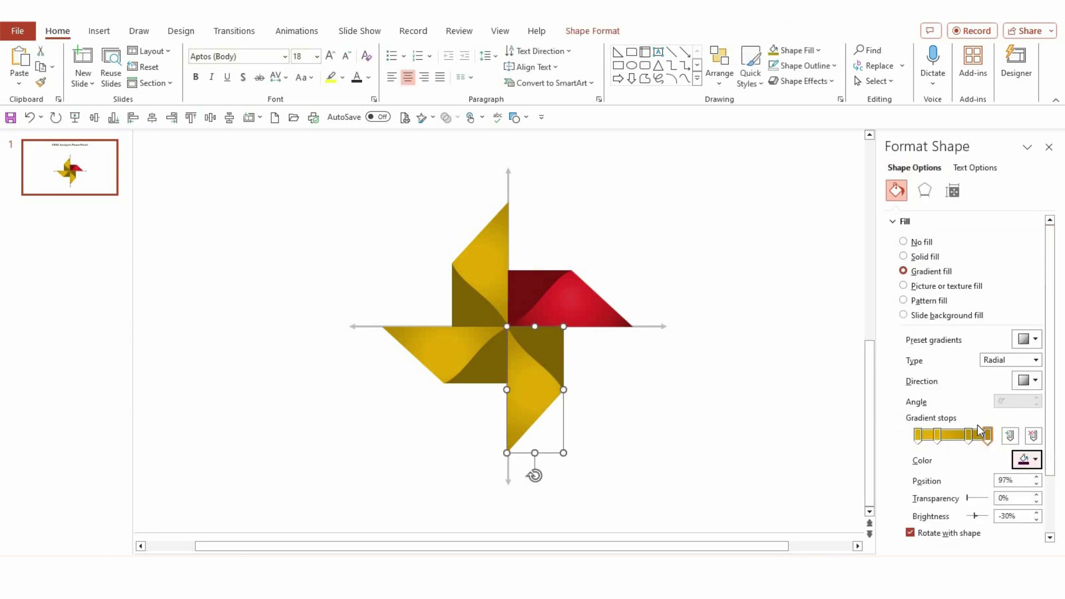
click(969, 436)
click(1027, 459)
click(1023, 327)
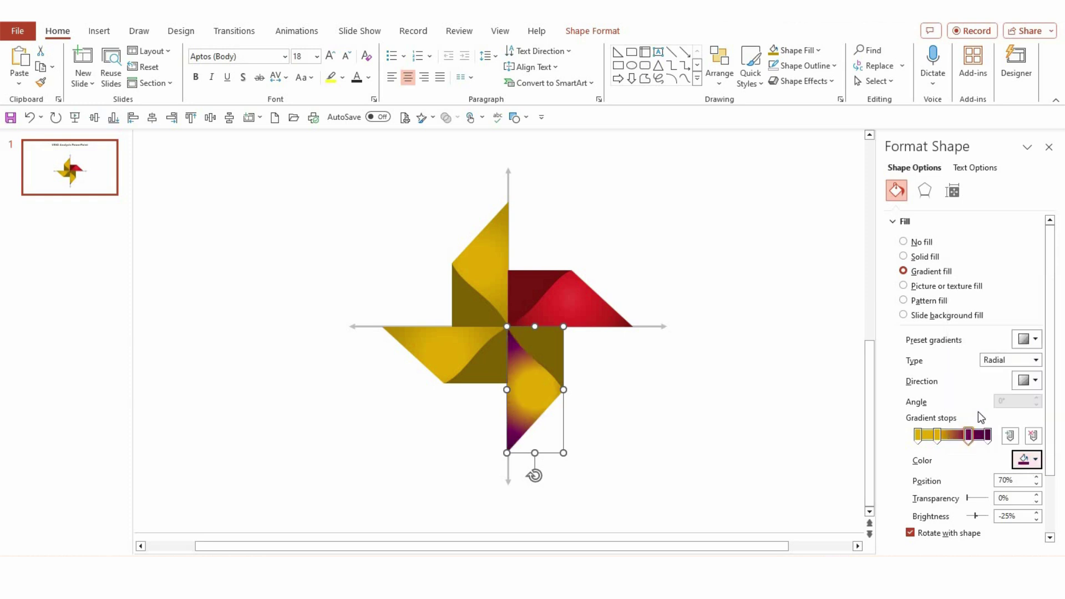
Set the lower-right slanted shape's 27% gradient stop to the custom purple #912B6D
click(937, 436)
click(1027, 459)
click(981, 425)
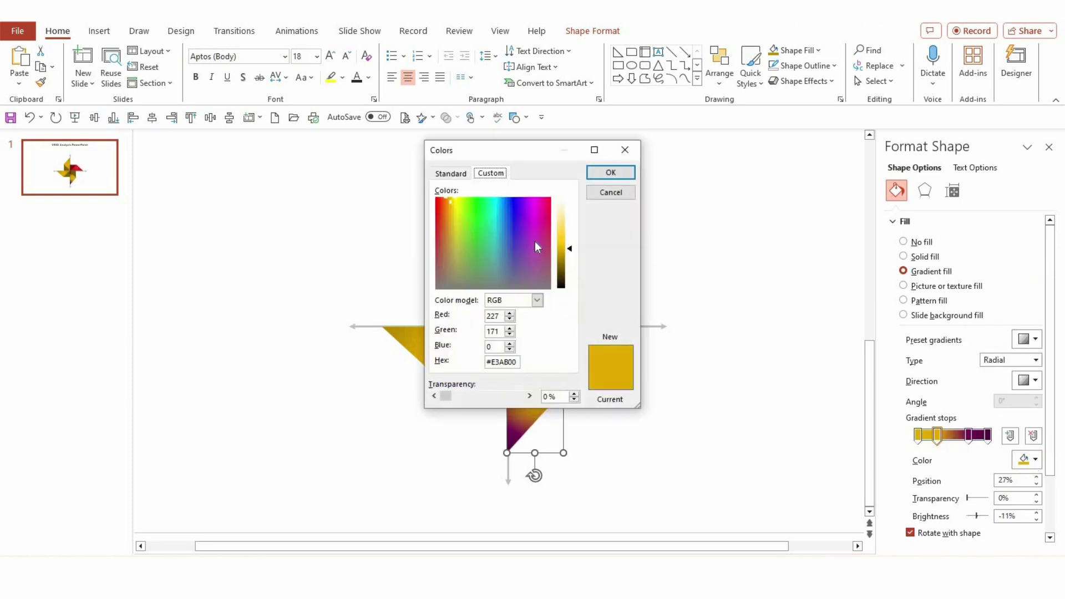
drag(535, 243, 573, 259)
click(610, 172)
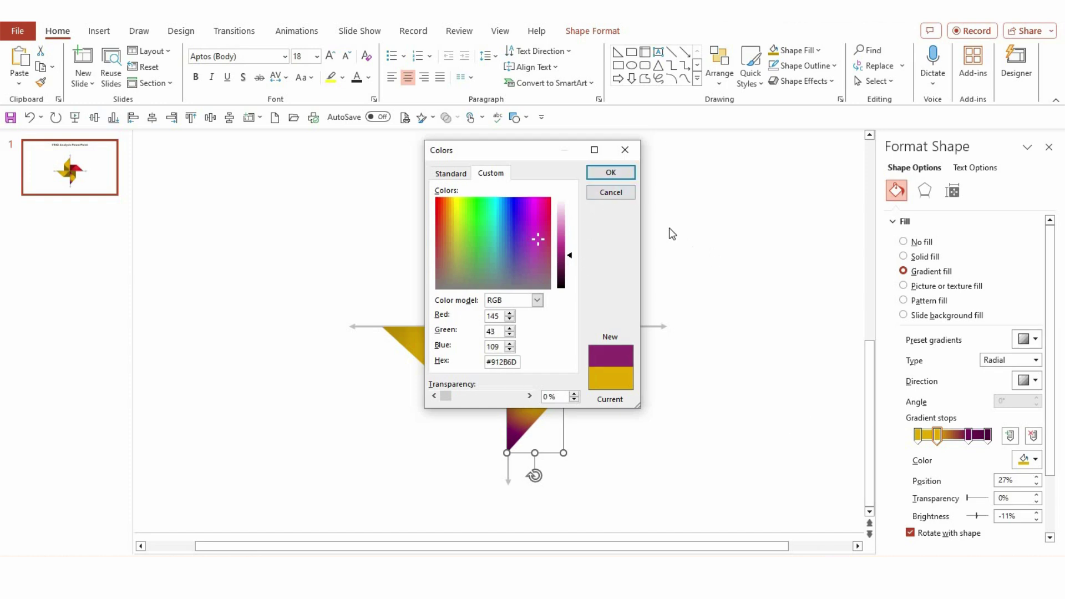
Set the lower-right slanted shape's 0% gradient stop to a custom muted reddish purple
click(918, 436)
click(1034, 460)
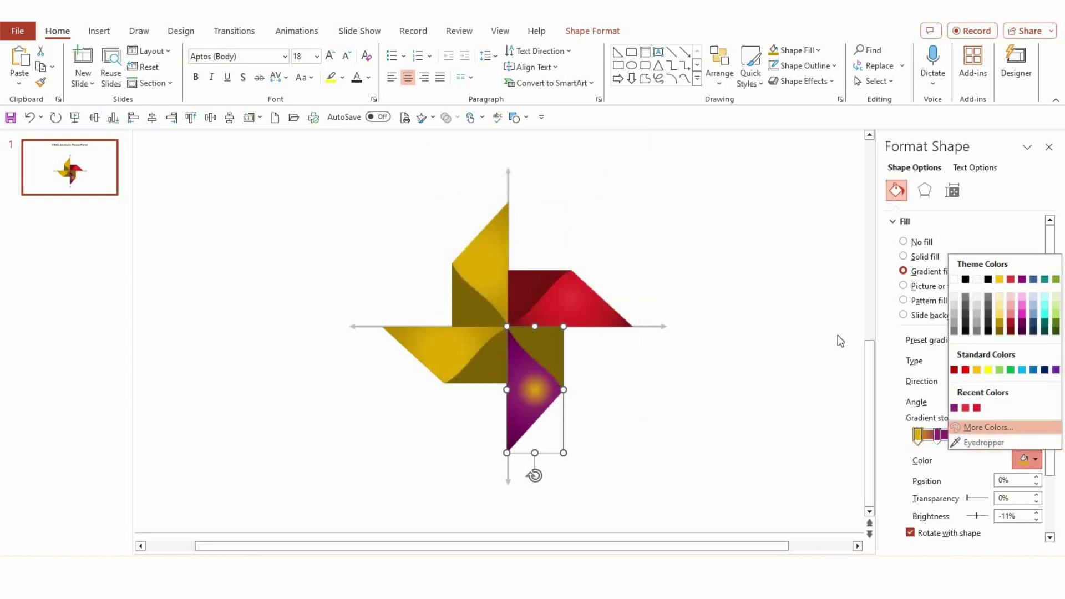
click(968, 428)
click(542, 250)
click(570, 250)
click(569, 253)
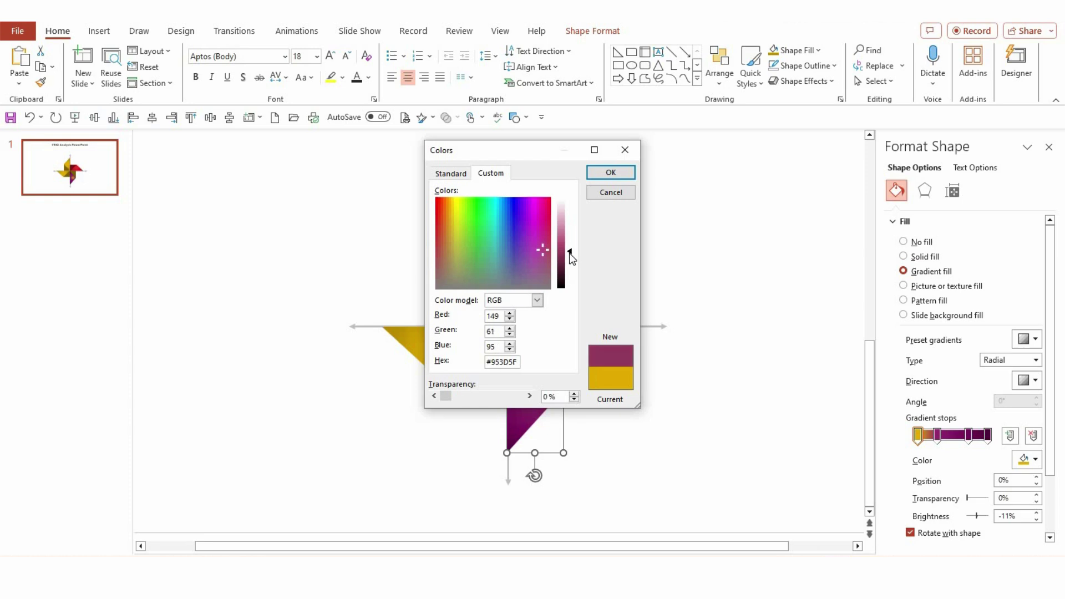
drag(544, 252, 542, 251)
click(610, 176)
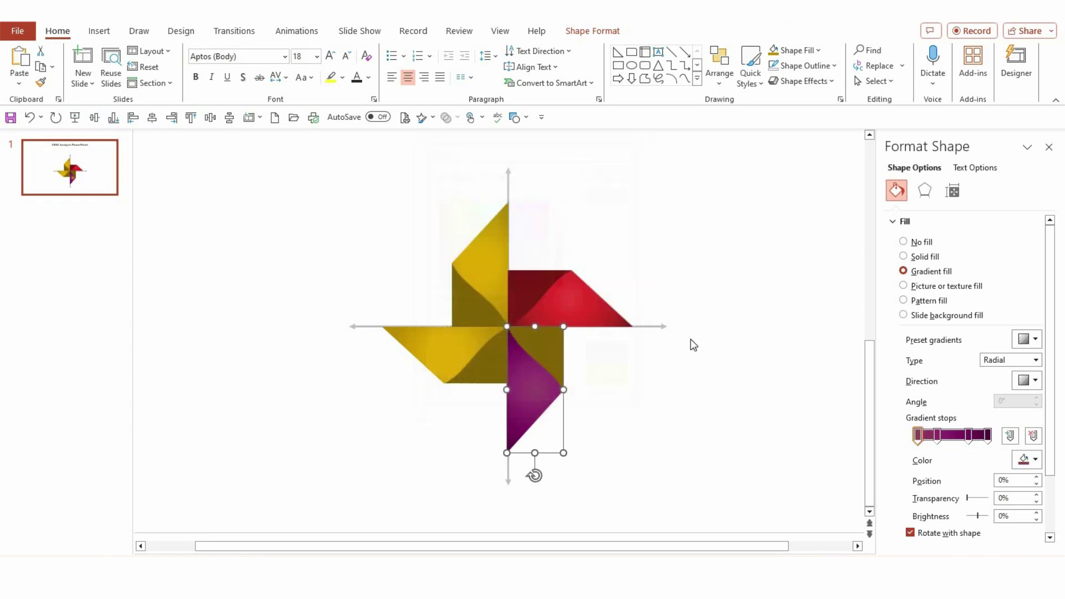
Fill the lower-right curved triangle with the darkest purple theme shade
click(544, 336)
click(1033, 338)
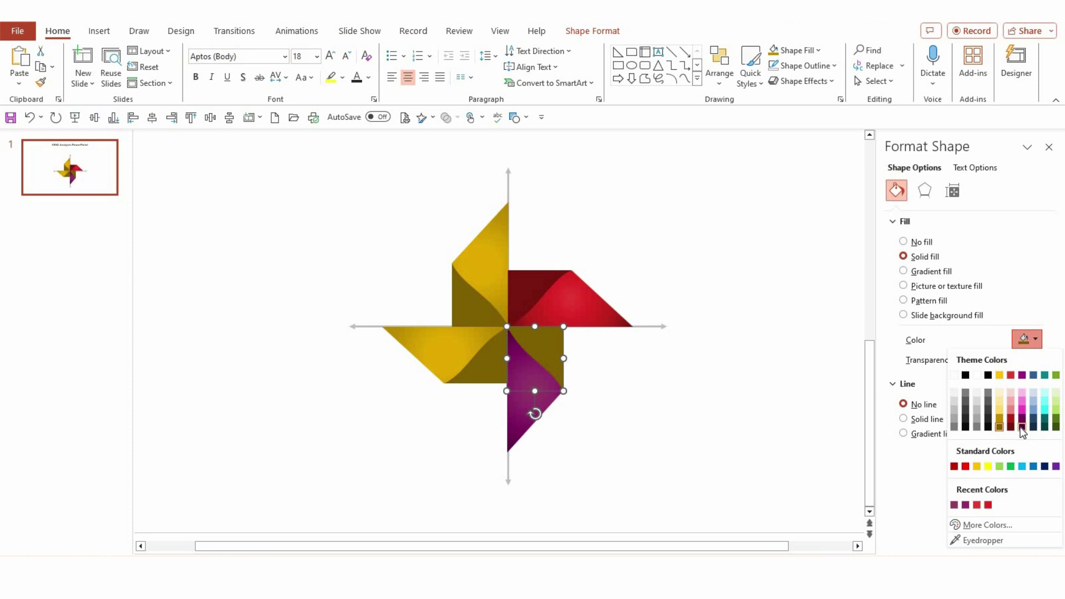
click(1022, 427)
Recolour the lower-left slanted shape's 97% gradient stop with the darkest blue theme shade and its 70% stop with the 25% darker one
click(434, 354)
click(987, 435)
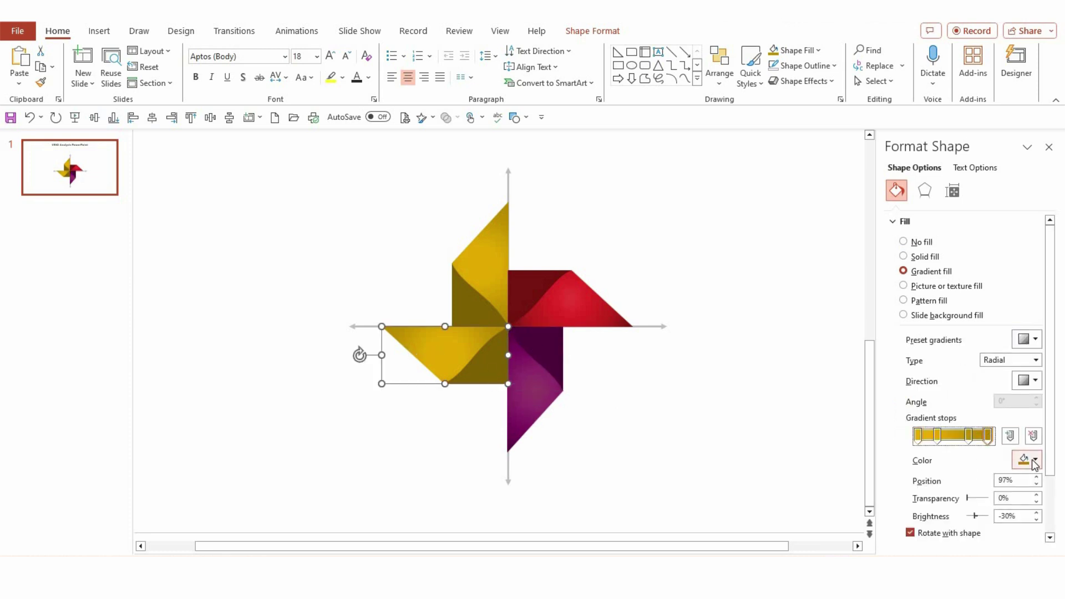
click(1028, 459)
click(1039, 335)
click(970, 436)
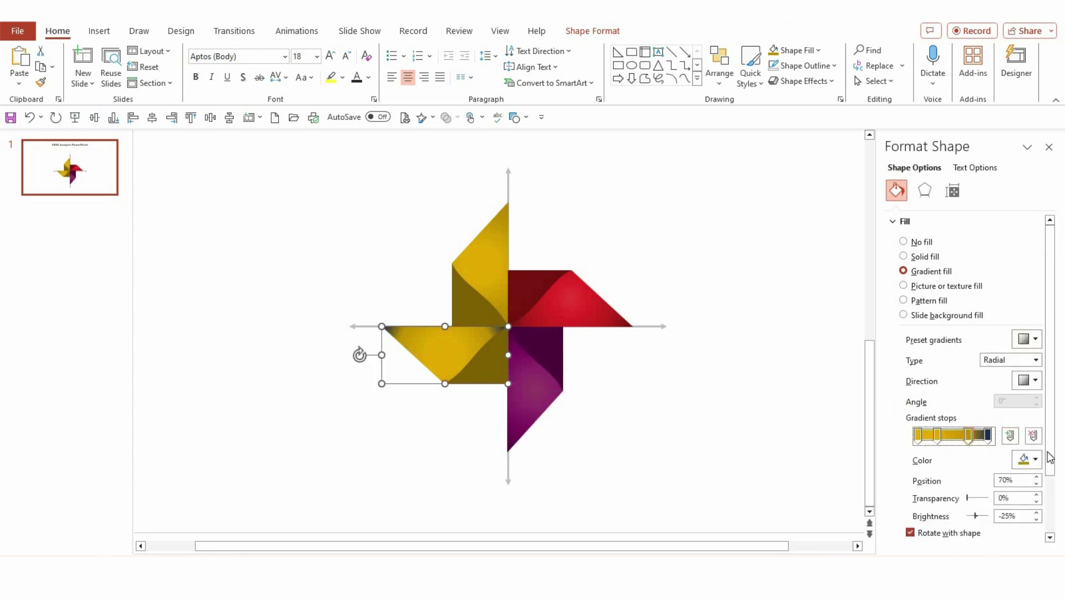
click(1028, 460)
click(1033, 326)
Set the lower-left slanted shape's 27% gradient stop to the custom blue #3035A2
click(938, 436)
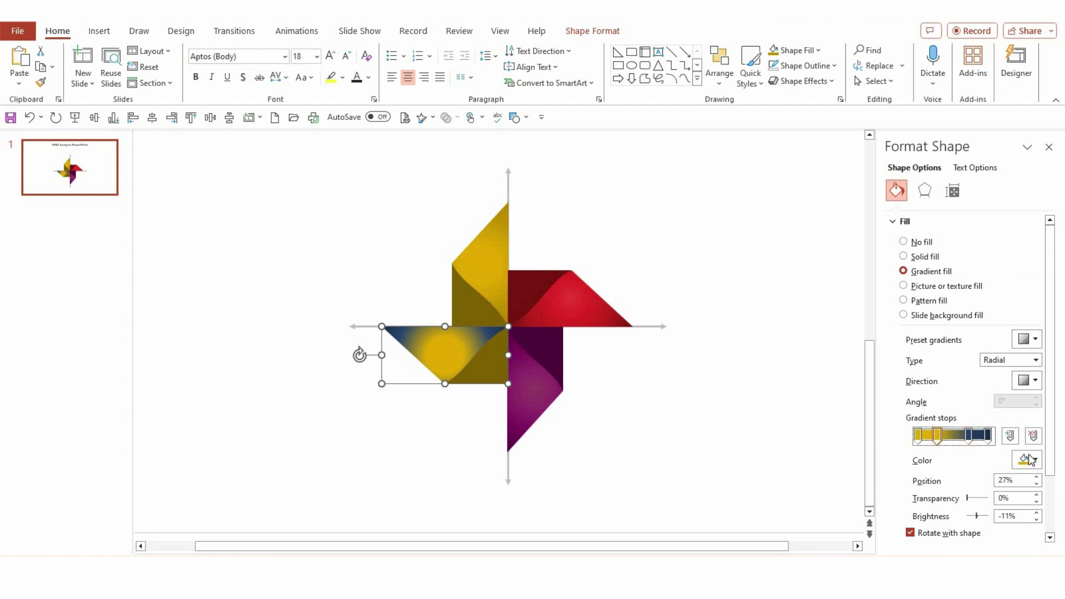
click(1028, 459)
click(975, 431)
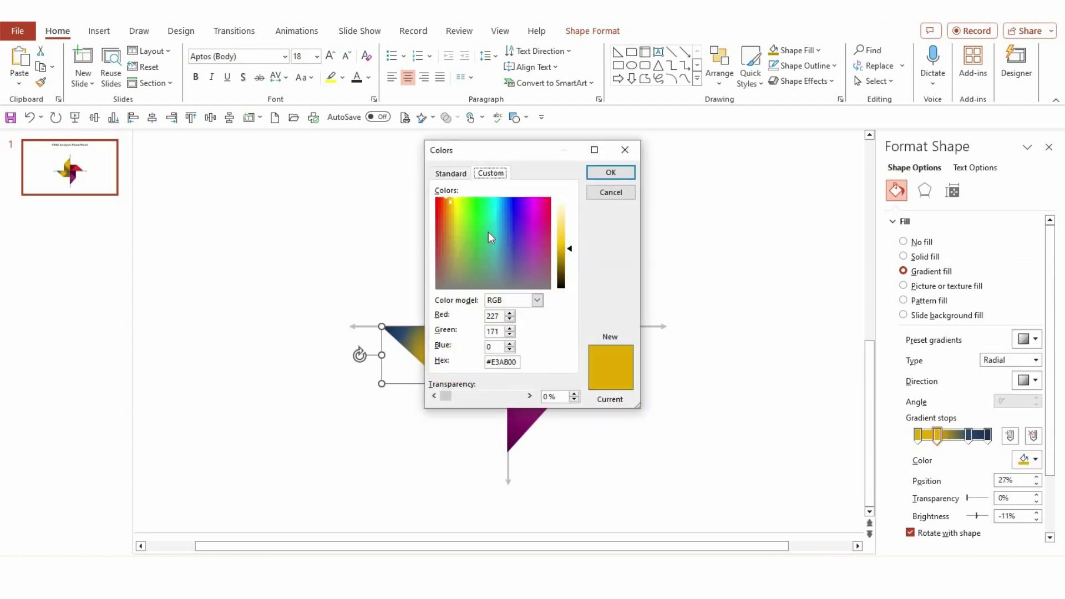
click(510, 239)
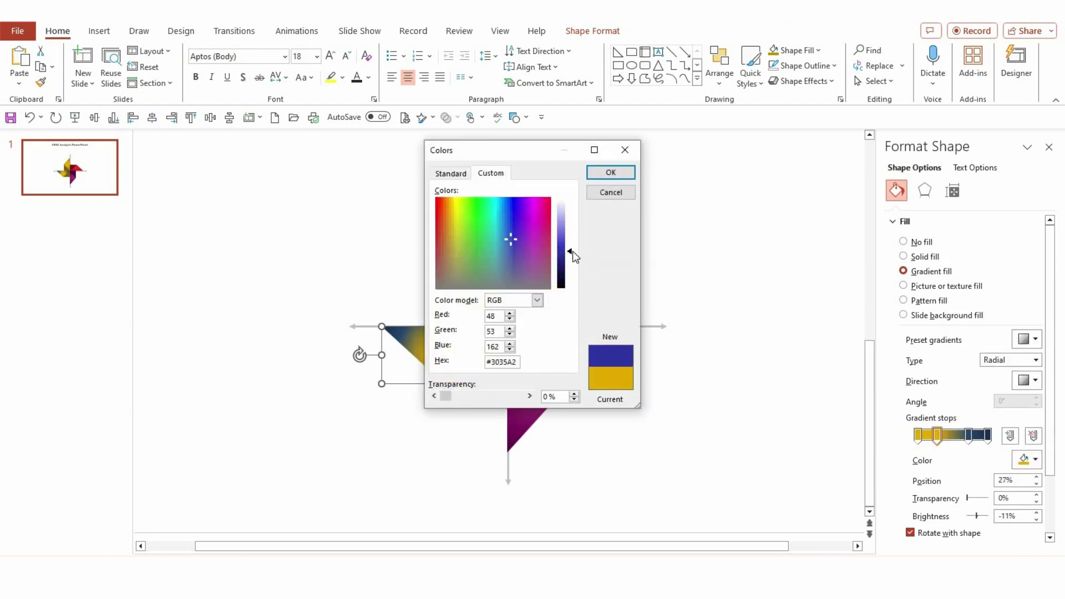
click(631, 173)
Set the lower-left slanted shape's 0% gradient stop to a custom bright violet-blue
click(918, 434)
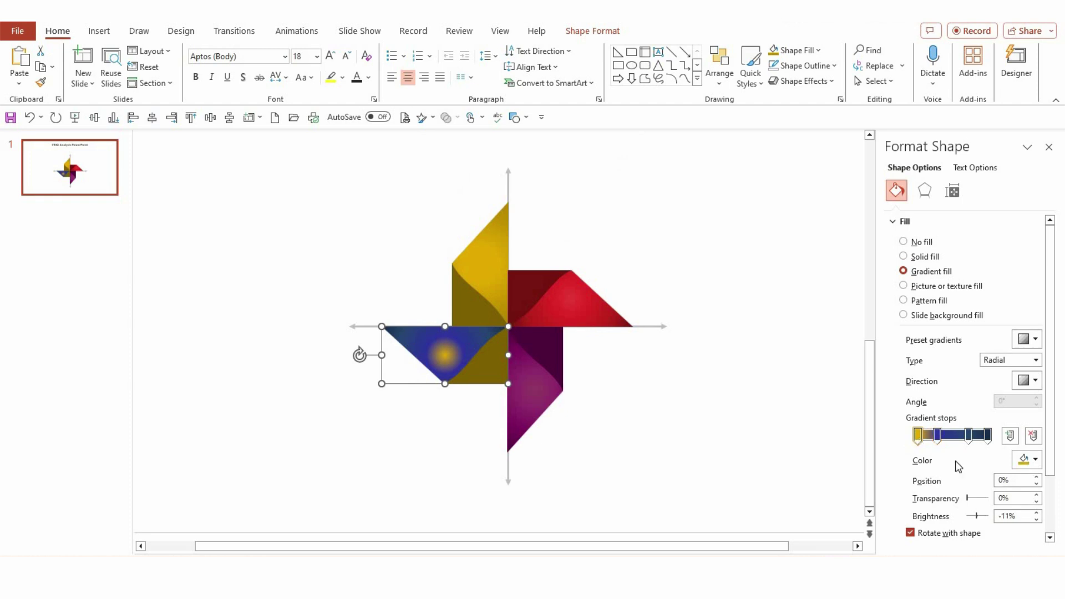
click(1027, 459)
click(987, 427)
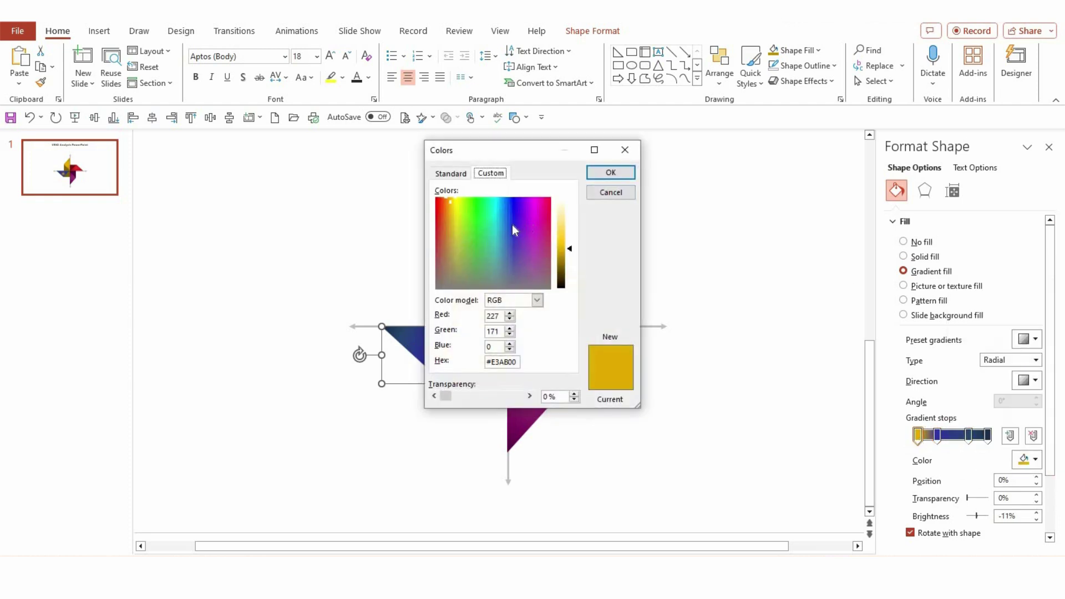
drag(511, 225, 513, 229)
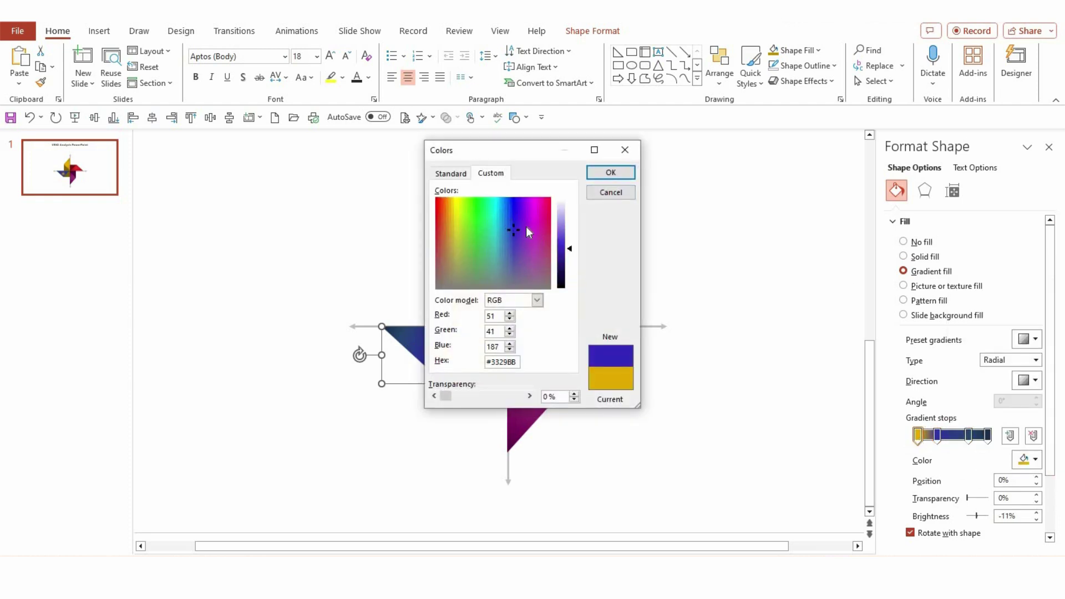
drag(568, 249, 512, 228)
key(Return)
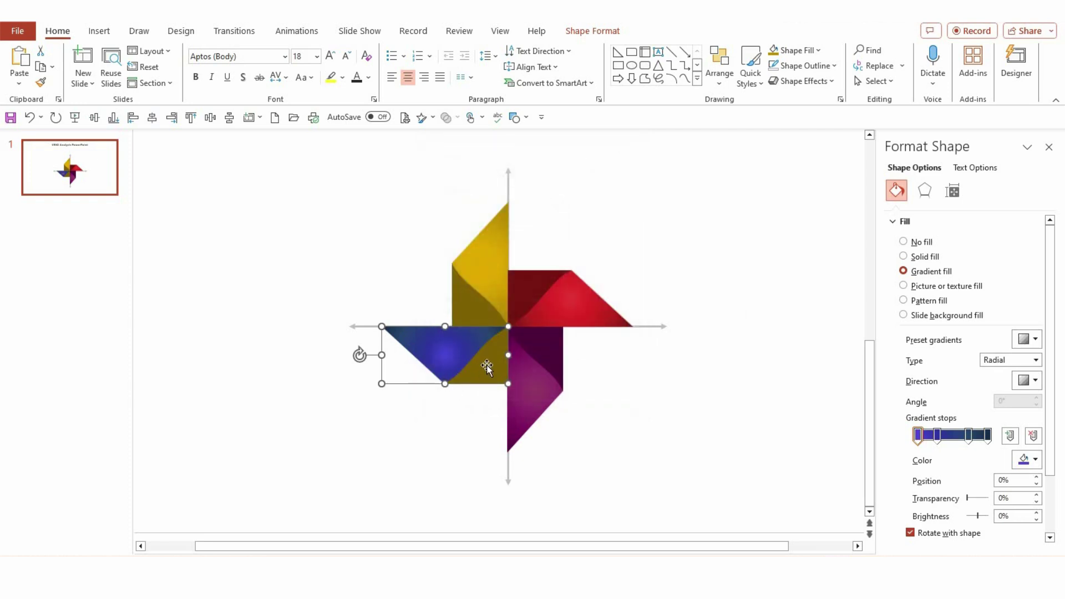
Fill the lower-left curved triangle with the darkest blue theme shade
click(486, 366)
click(1027, 339)
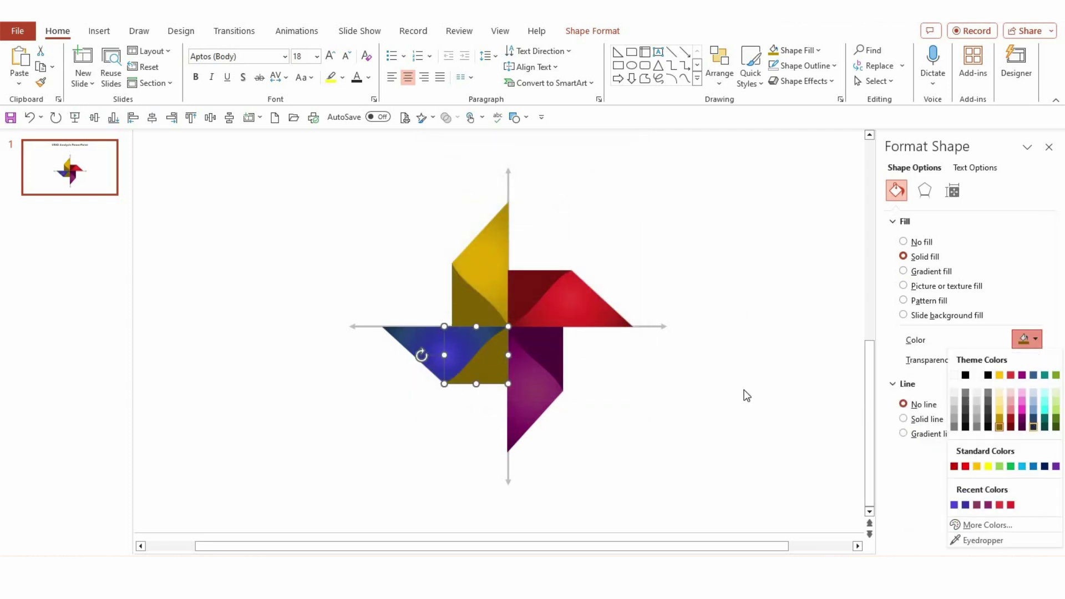
key(Return)
click(691, 384)
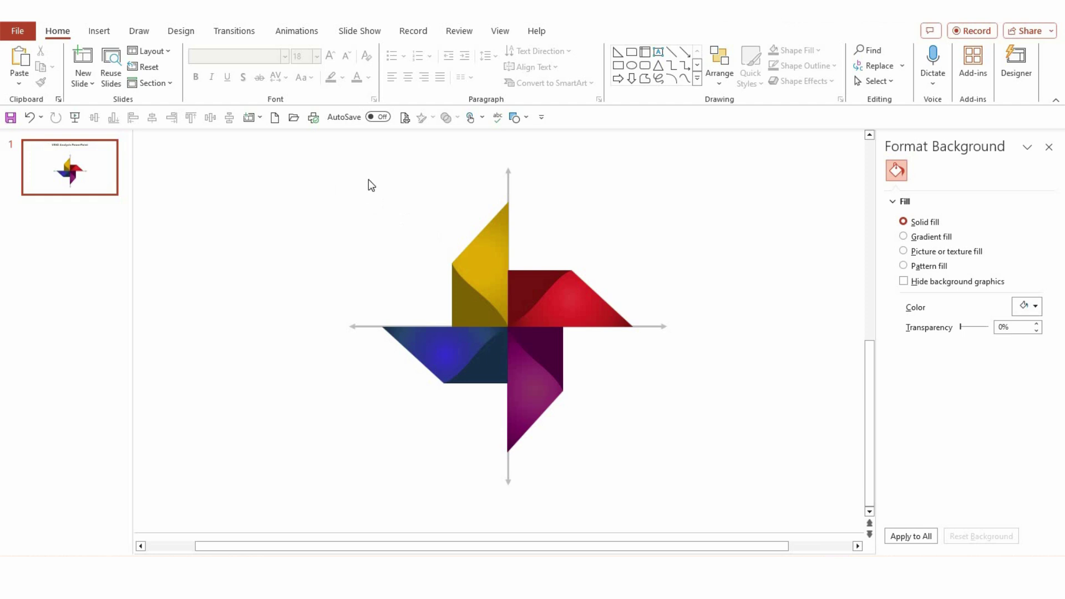
Group all the pinwheel blades and nudge the group slightly to the right of the vertical arrow
drag(368, 179, 637, 468)
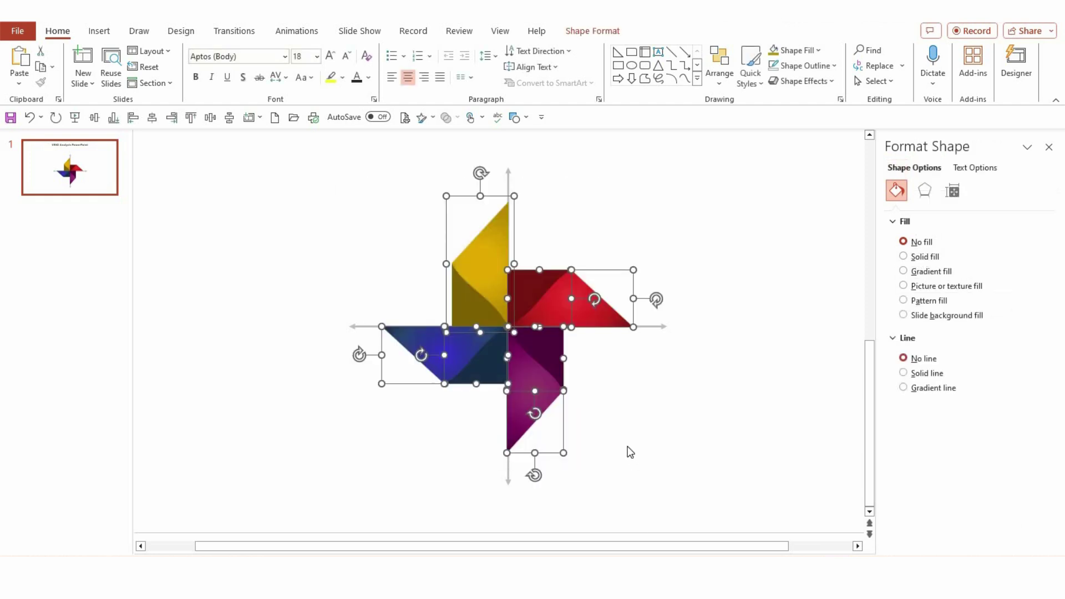
key(ctrl+g)
key(Right)
key(Right)
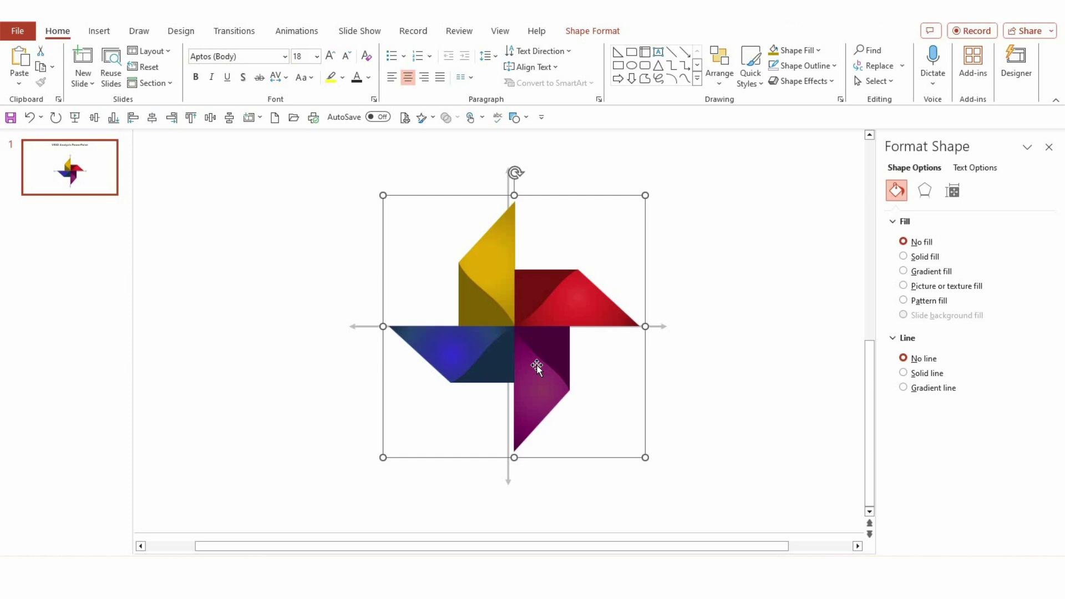
click(656, 410)
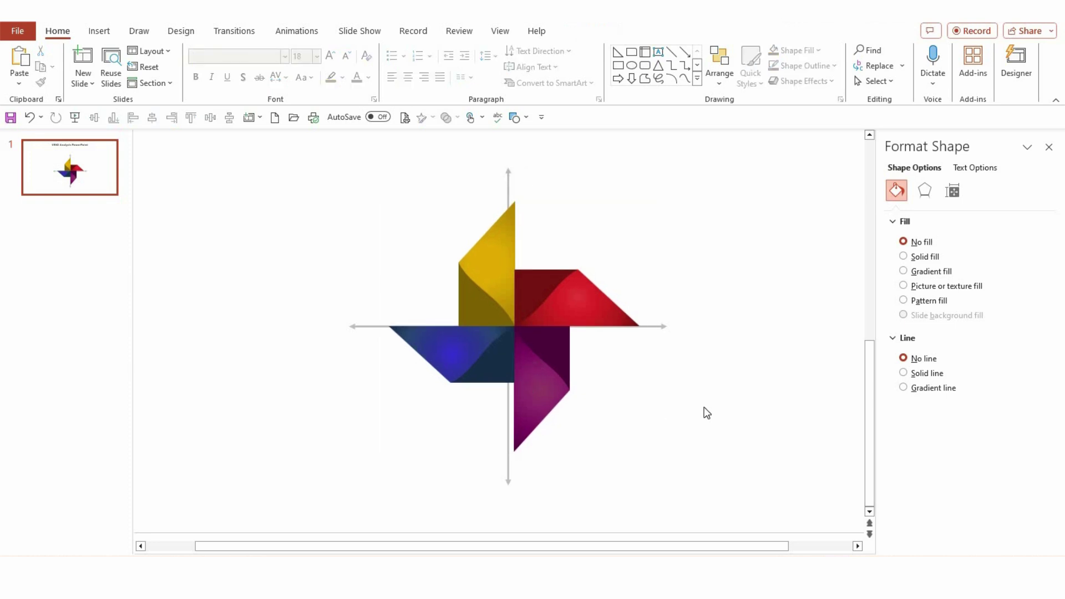
Draw a small circle in the upper-left quadrant beside the yellow blade and remove its outline
scroll(714, 333, down, 1)
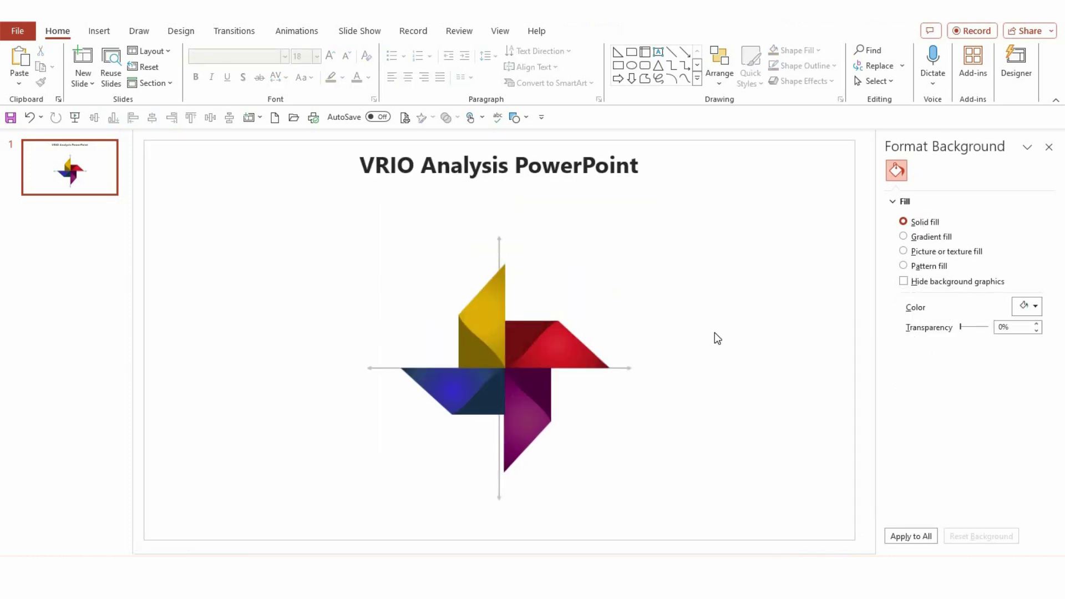
click(631, 65)
mouse_move(329, 272)
mouse_down()
mouse_move(345, 287)
mouse_move(380, 279)
mouse_move(379, 294)
mouse_move(377, 271)
mouse_move(383, 290)
mouse_up()
click(922, 405)
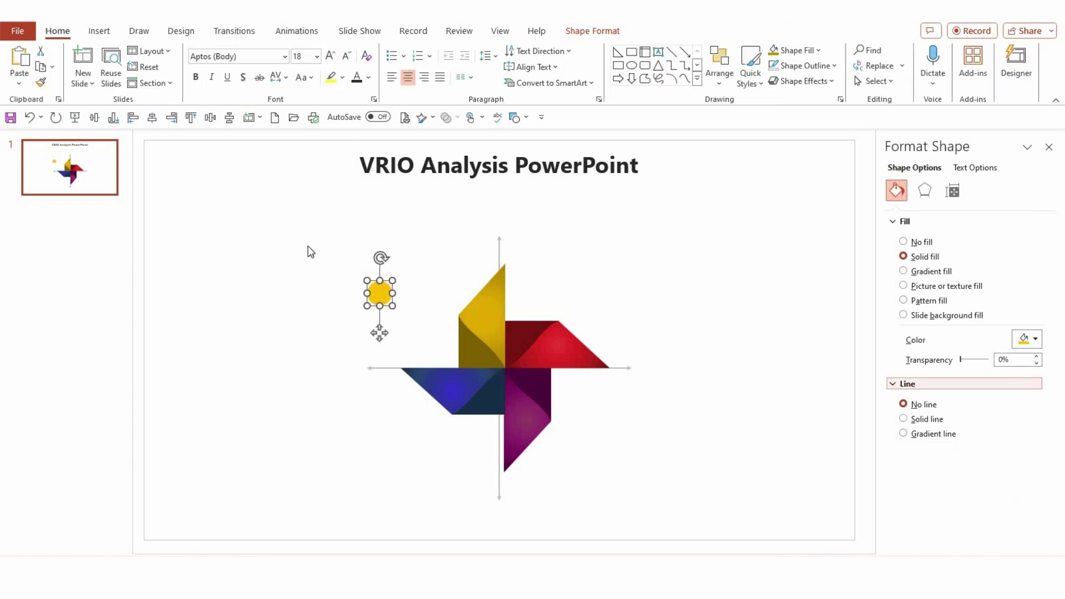
Give the circle a gradient fill with the darkest gold theme shade at the 97% stop and the 25% darker gold at 69%
click(932, 272)
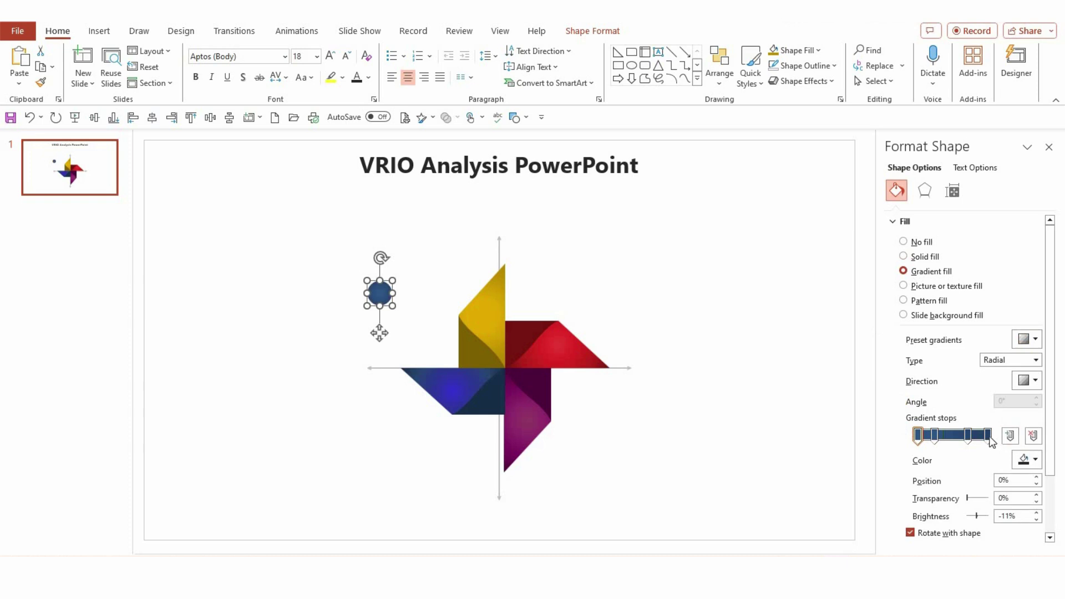
click(987, 436)
click(1026, 459)
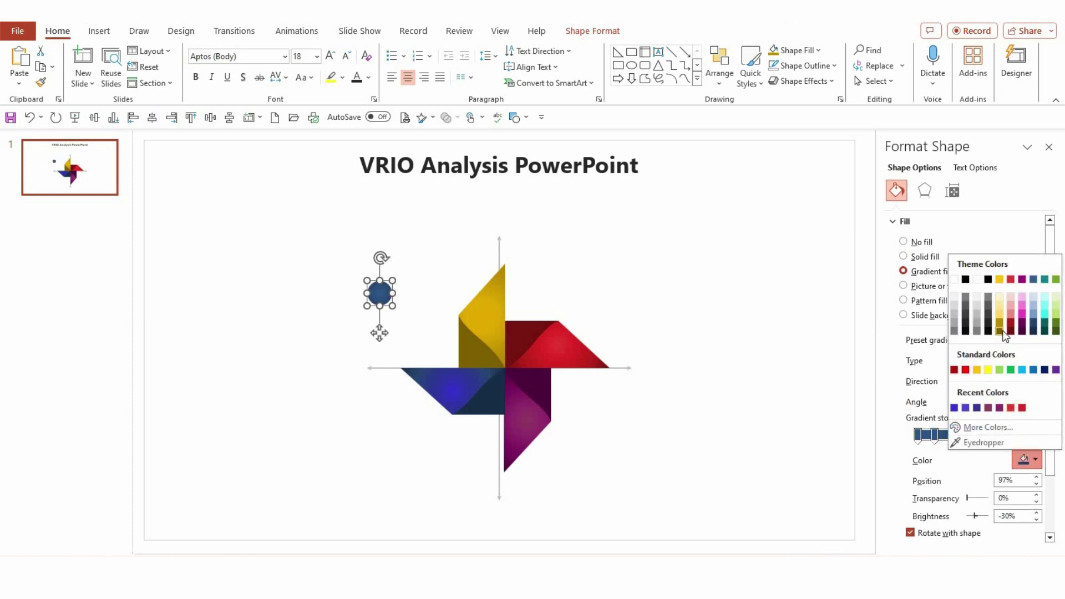
click(1001, 339)
click(967, 436)
click(1027, 459)
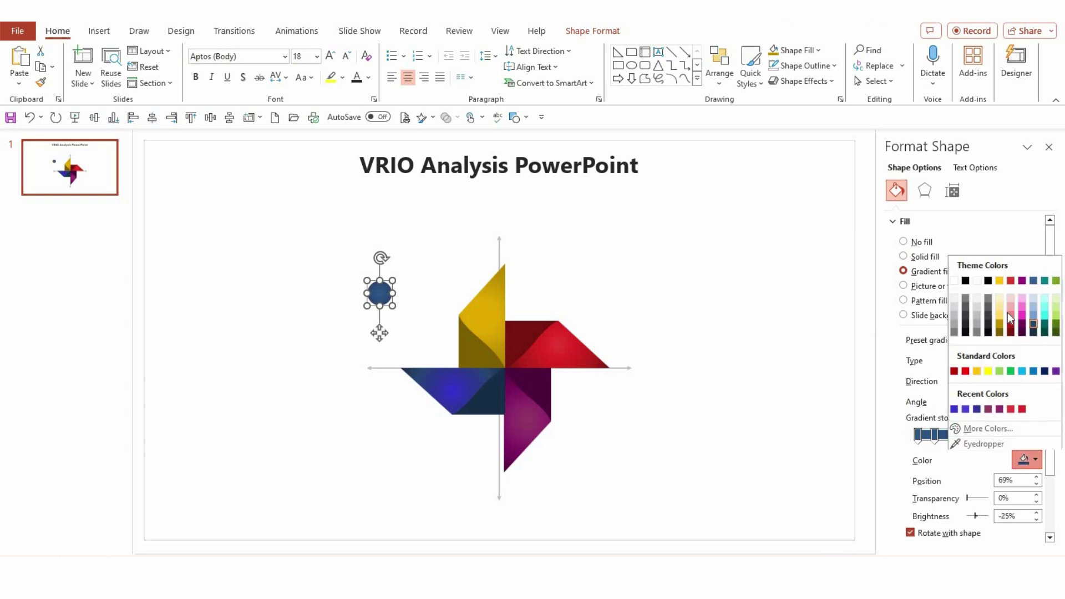
click(1001, 330)
Set the circle's 23% gradient stop to the custom gold #B39219
click(935, 436)
click(1027, 459)
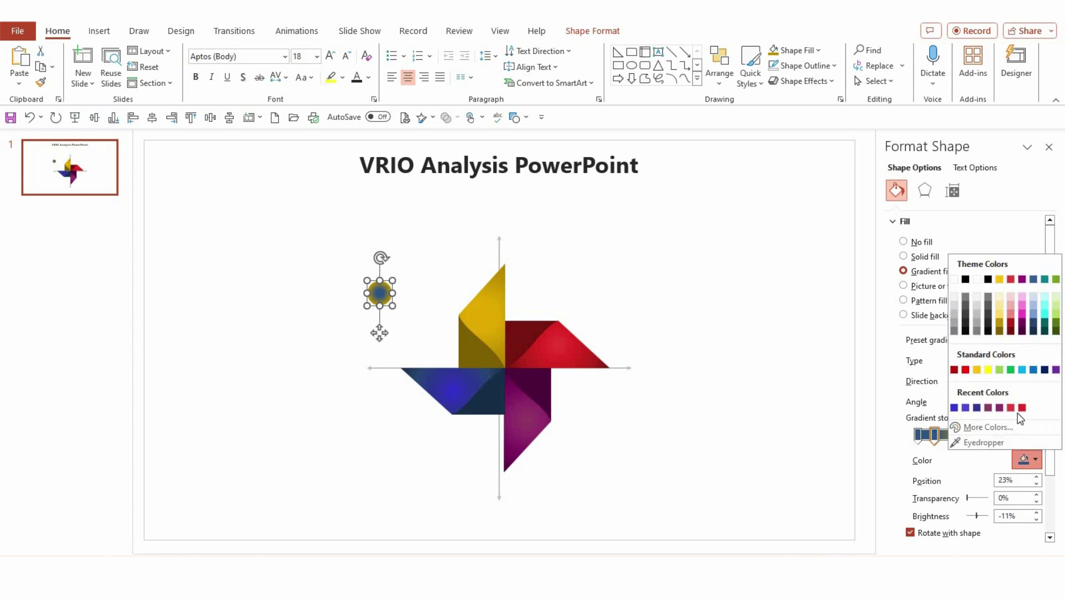
click(995, 427)
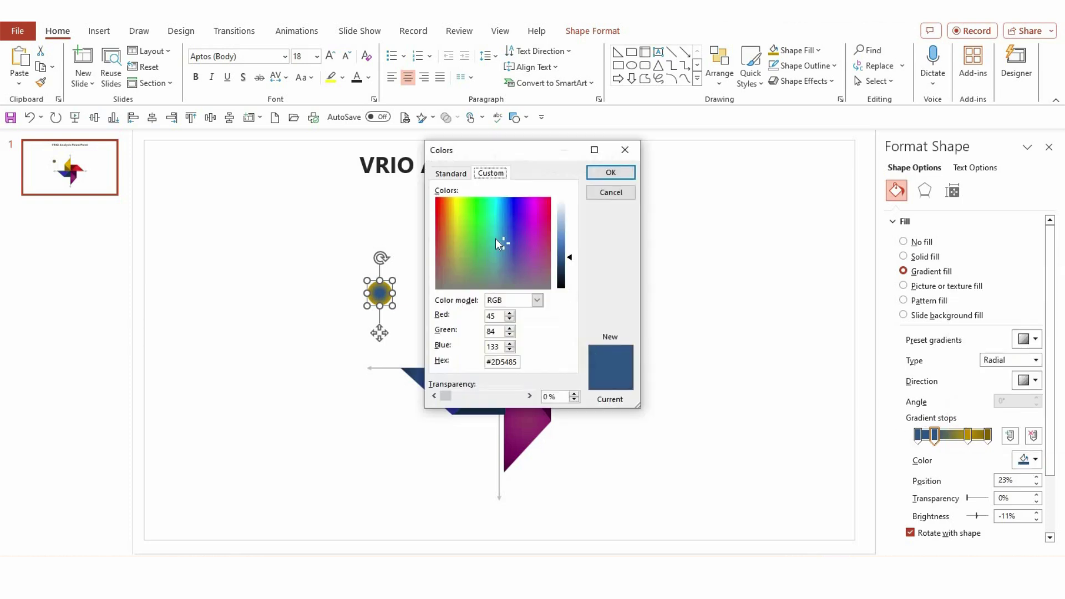
click(454, 220)
mouse_move(452, 221)
mouse_down()
mouse_move(448, 211)
mouse_move(451, 221)
mouse_up()
click(571, 254)
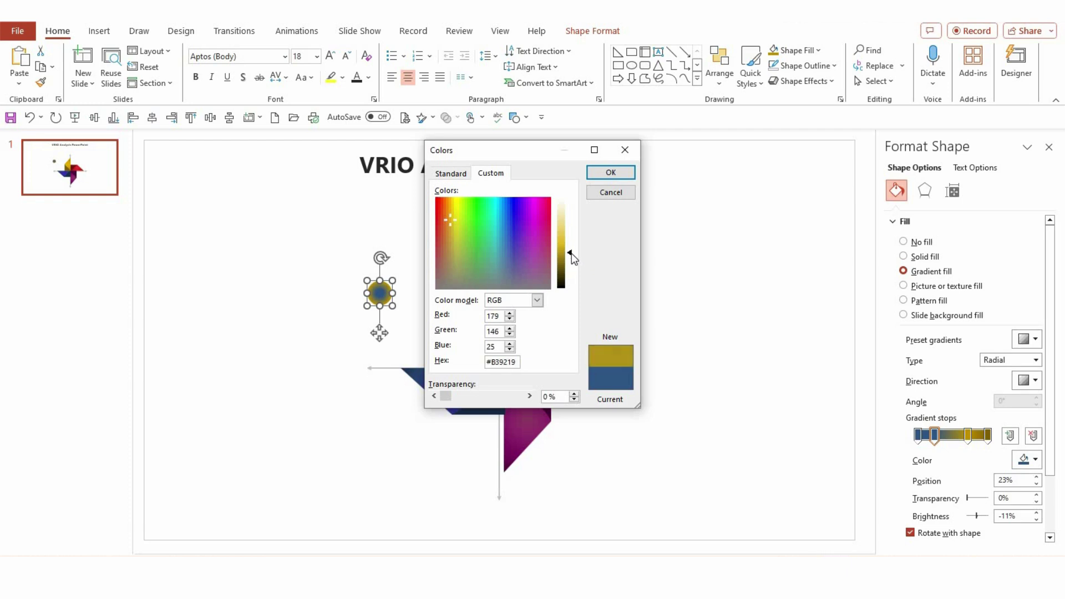
click(611, 172)
Set the circle's 0% gradient stop to a custom saturated gold
click(919, 434)
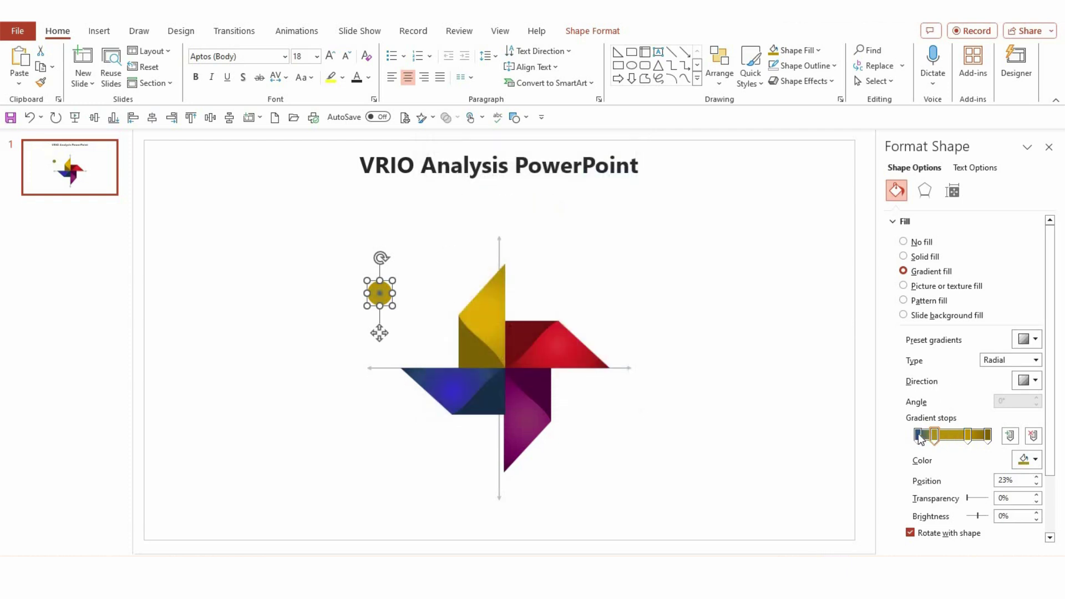
click(1027, 460)
click(981, 428)
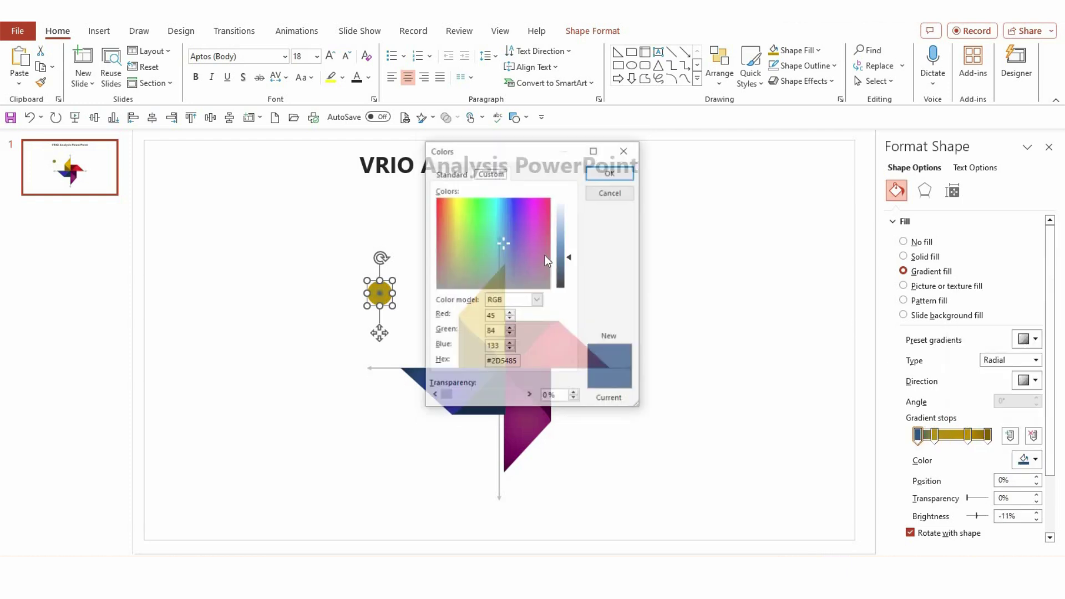
drag(451, 219, 452, 204)
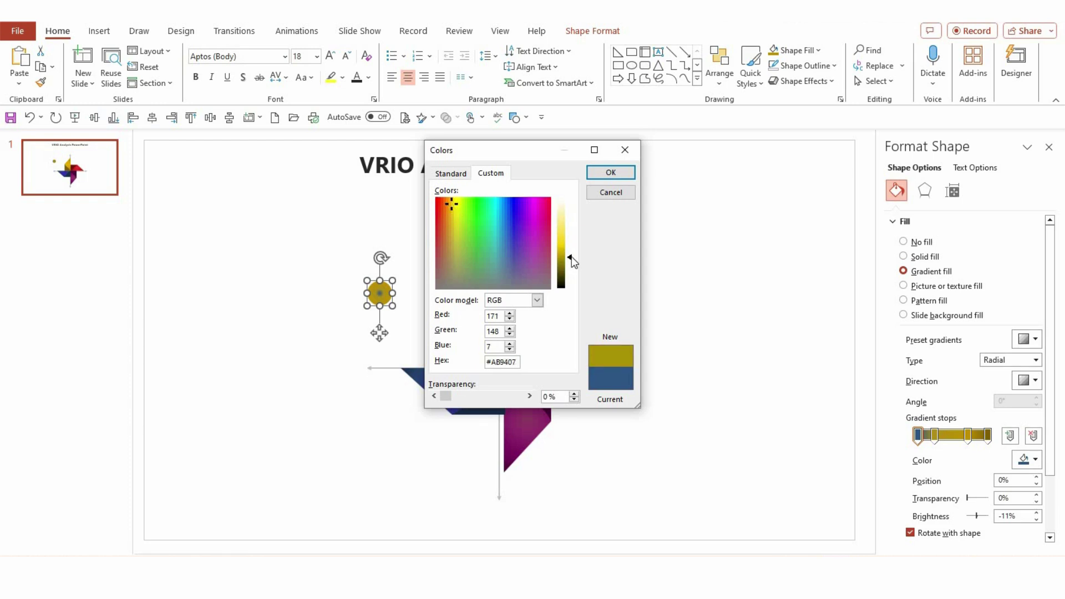
drag(572, 260, 571, 253)
click(620, 173)
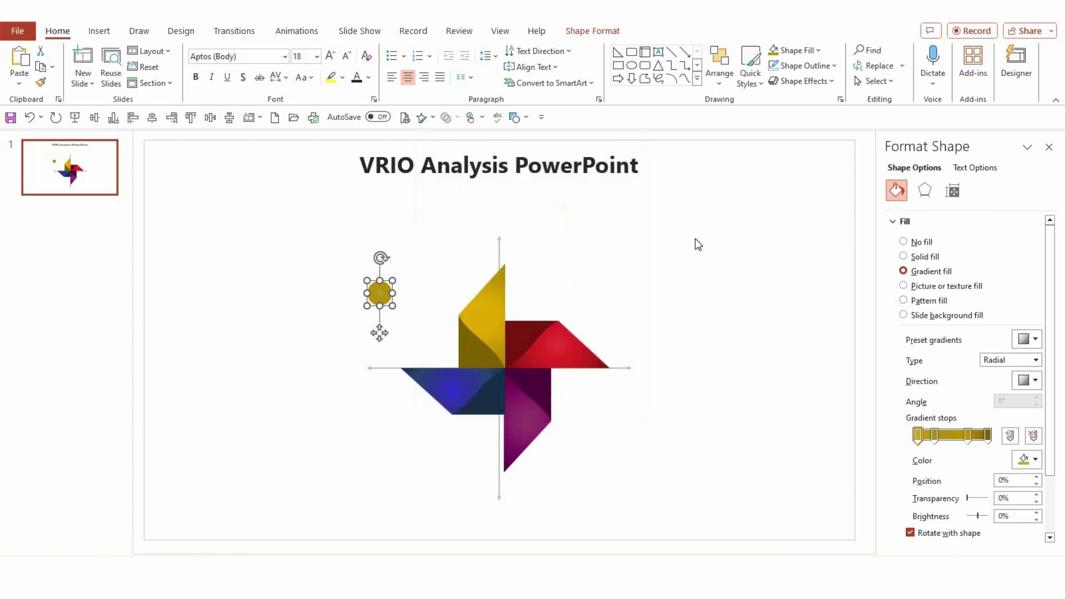
Copy the gold circle so that one sits in each of the four quadrants around the pinwheel, aligned in a rectangle
drag(379, 332, 631, 496)
shift+click(382, 294)
click(707, 437)
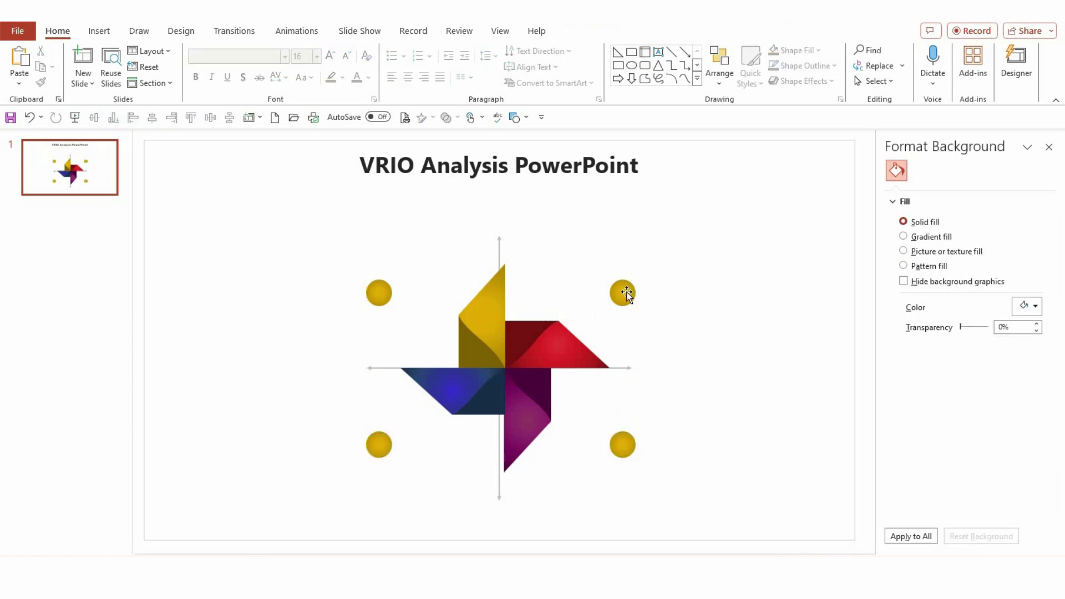
Recolour the upper-right circle's 97% gradient stop with custom dark red #9C1818 and its 69% stop with the 25% darker red theme shade
click(623, 290)
click(988, 437)
click(1027, 459)
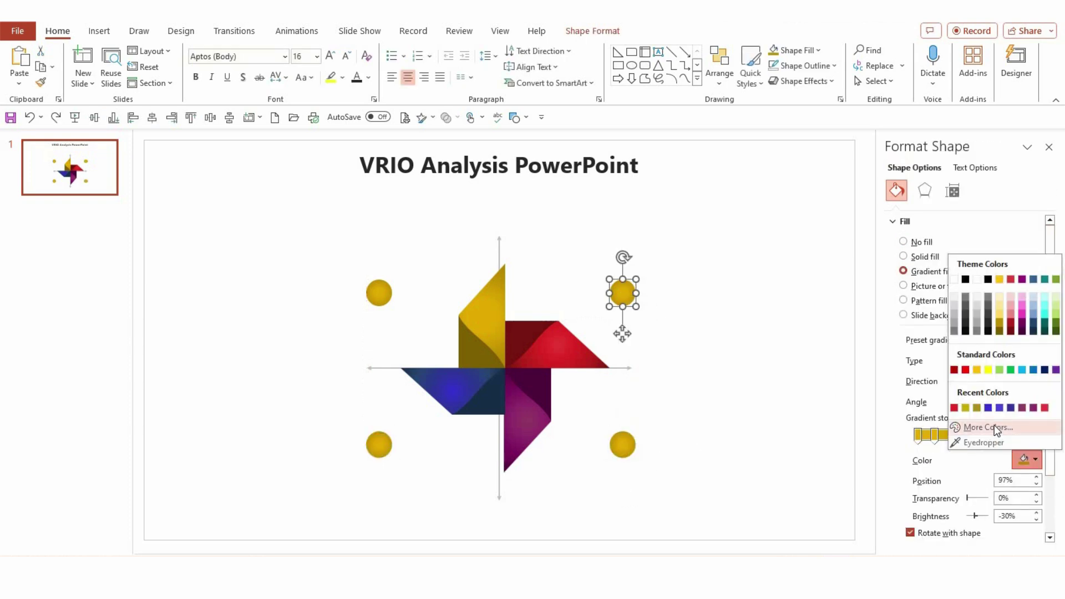
click(952, 428)
drag(465, 217, 431, 217)
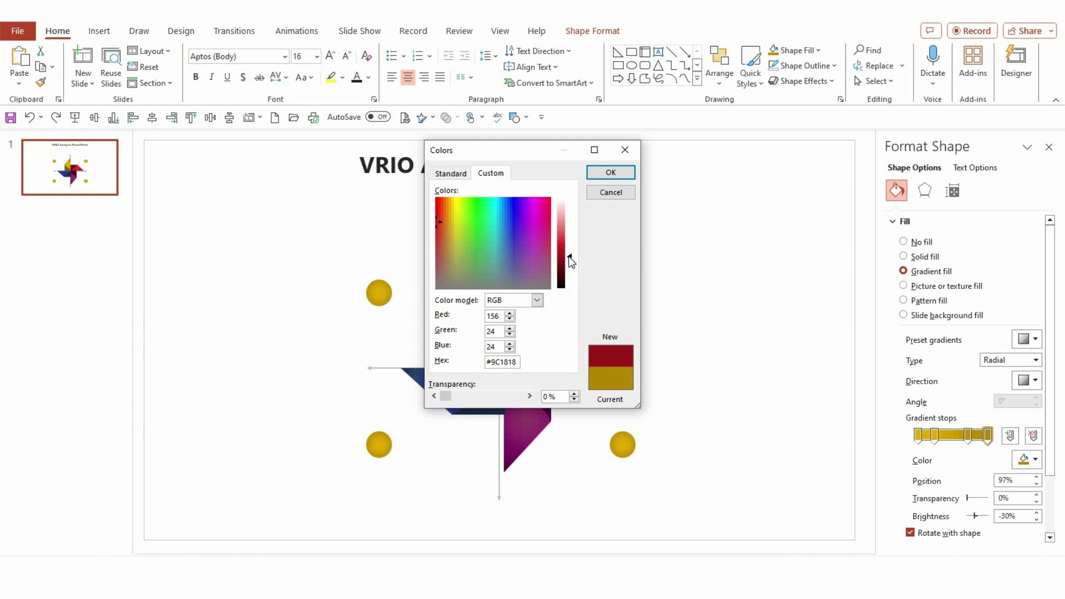
click(611, 173)
click(968, 436)
click(1027, 459)
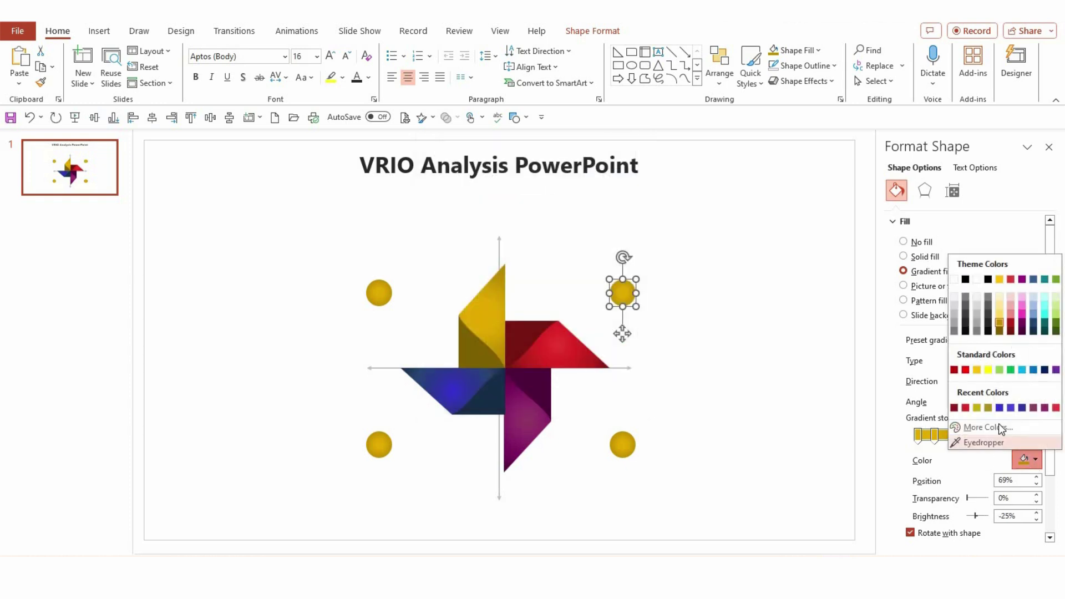
click(1011, 324)
Set the upper-right circle's 23% gradient stop to a custom red
click(935, 436)
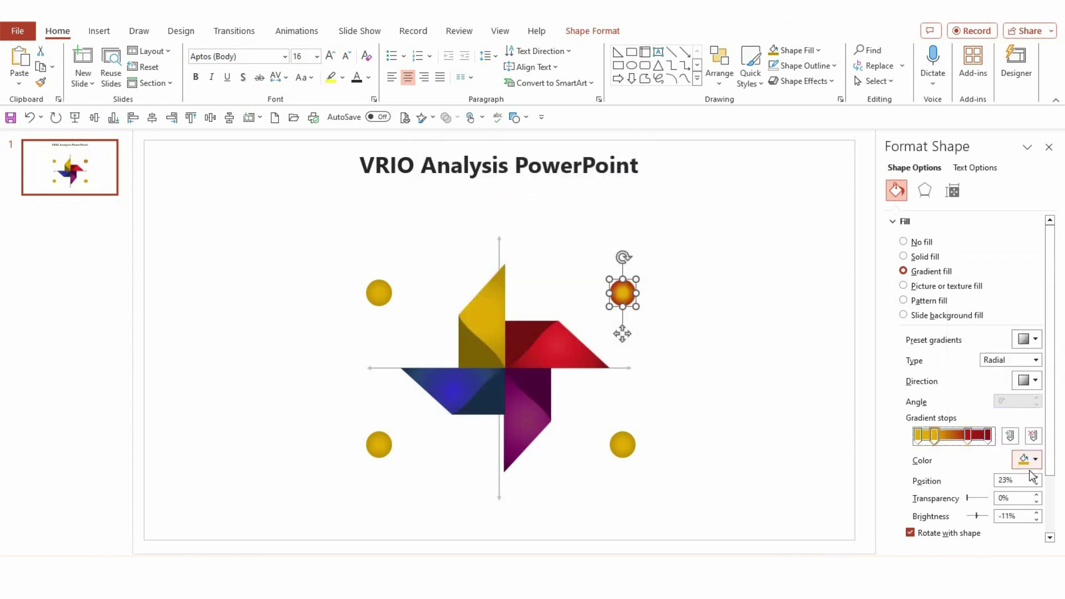
click(1027, 459)
click(953, 428)
drag(448, 213, 432, 232)
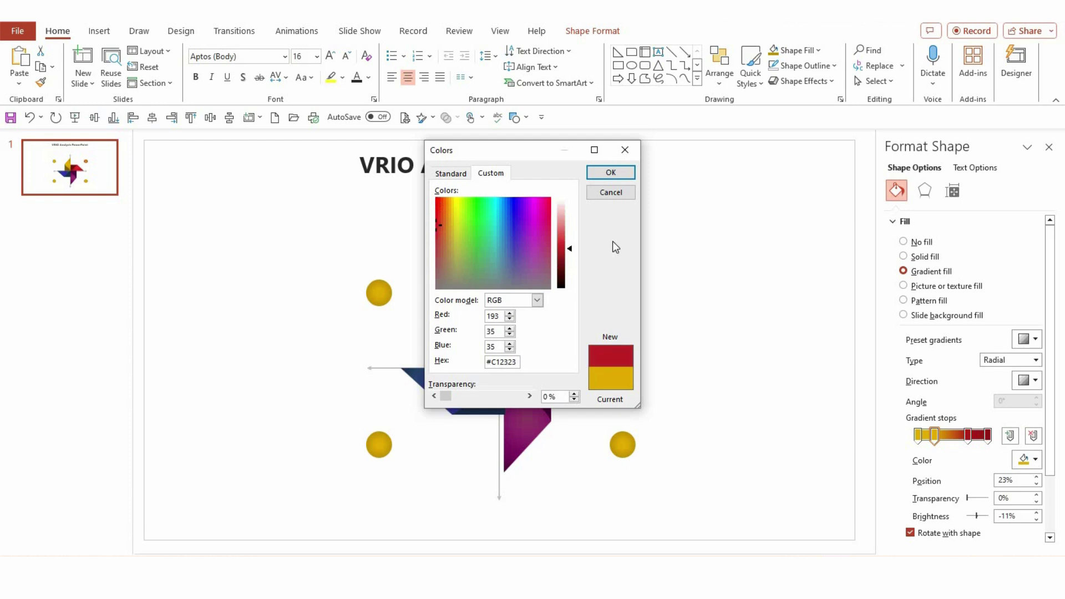
drag(570, 249, 568, 251)
click(610, 173)
Set the upper-right circle's 0% gradient stop to the custom red #BE2626
click(918, 436)
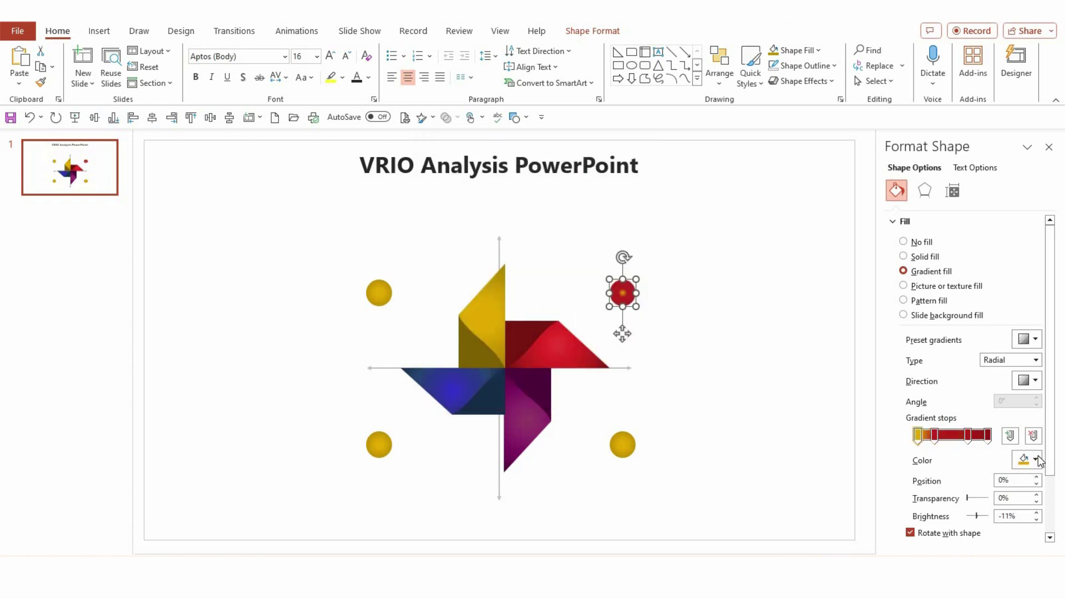
click(1027, 459)
click(953, 427)
click(439, 226)
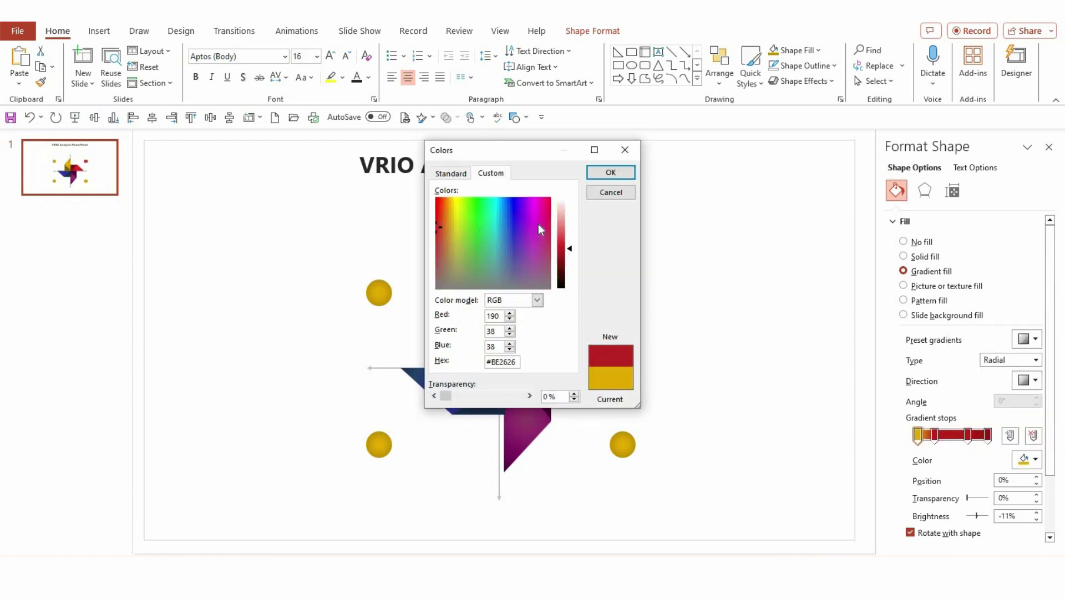
click(611, 173)
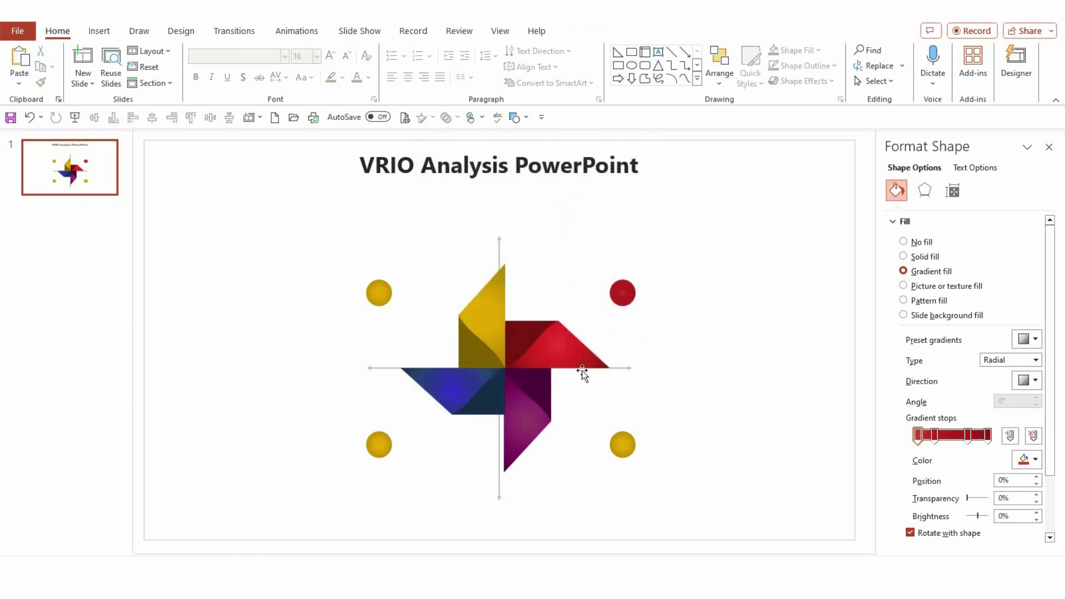
click(637, 457)
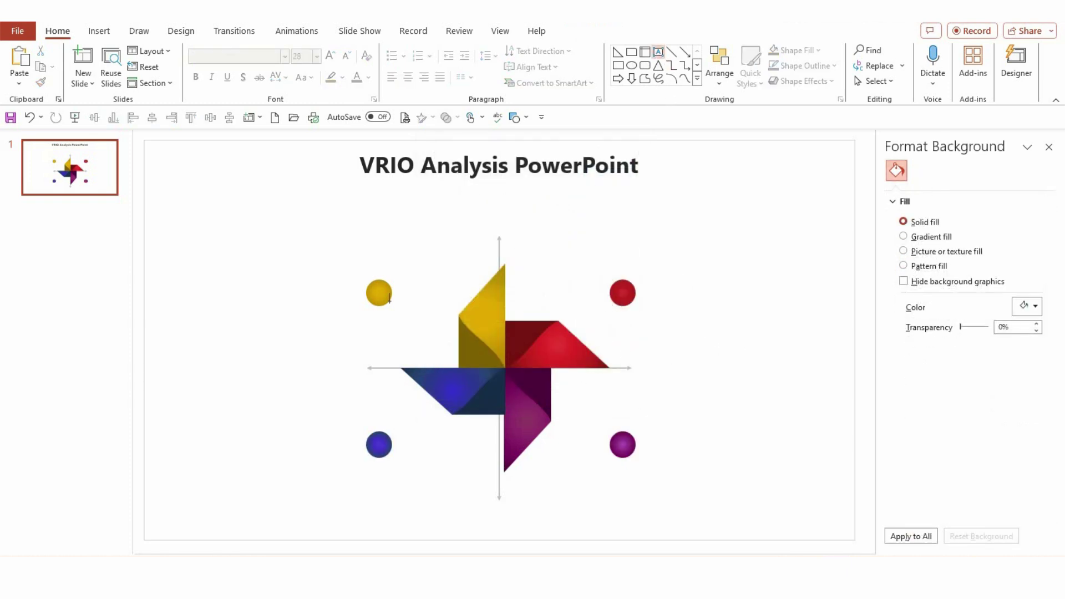
Add a text box with the letter V over the upper-left gold circle, in bold Lora
click(404, 305)
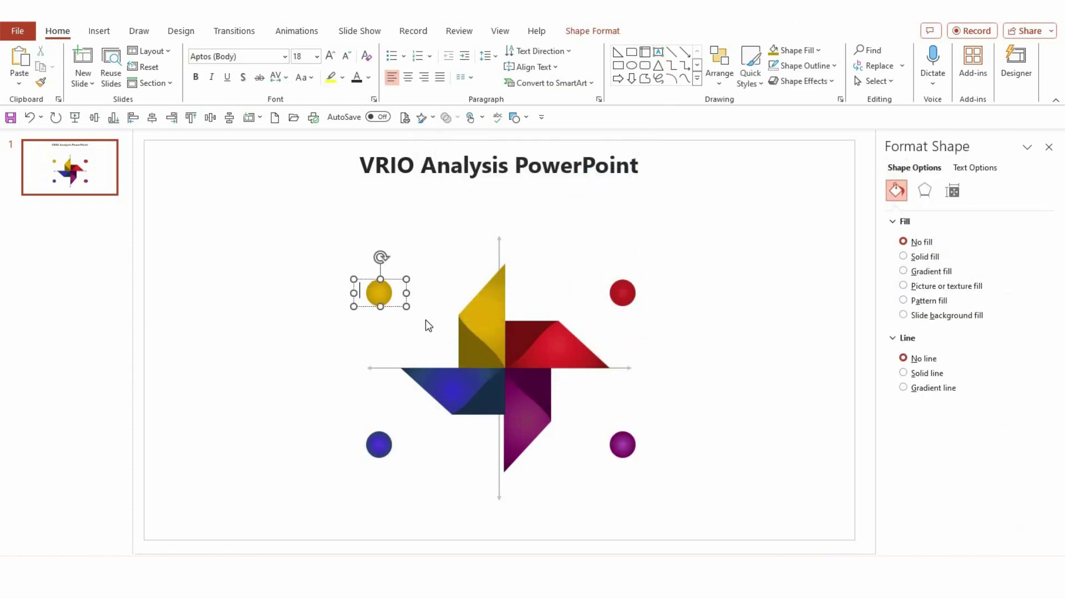
text(V)
click(195, 77)
click(233, 56)
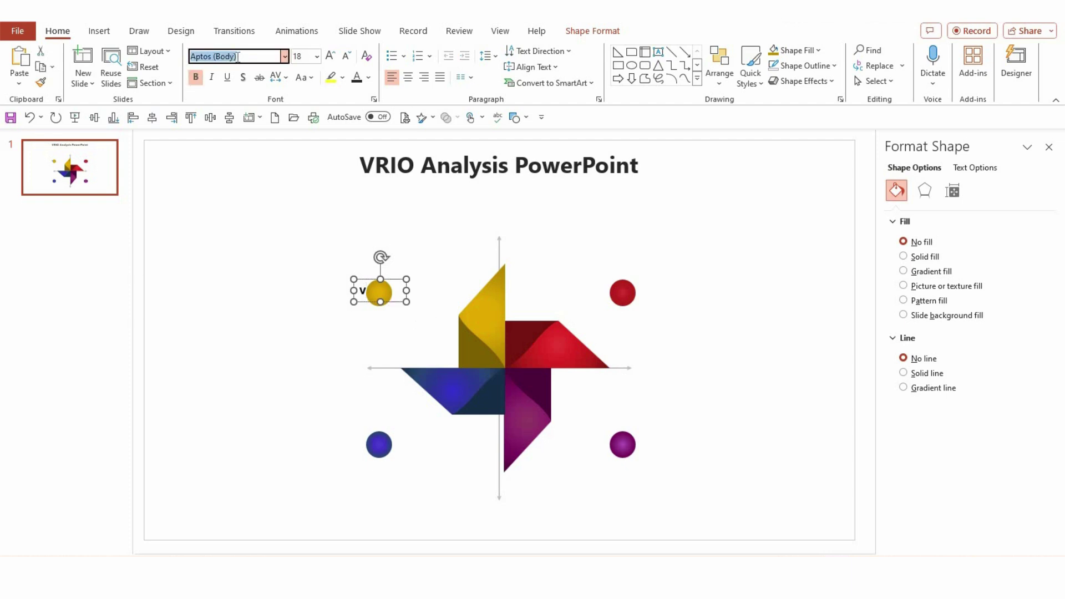
text(Lora)
key(Return)
Set the letter V's font size to 28 and its colour to white
click(301, 62)
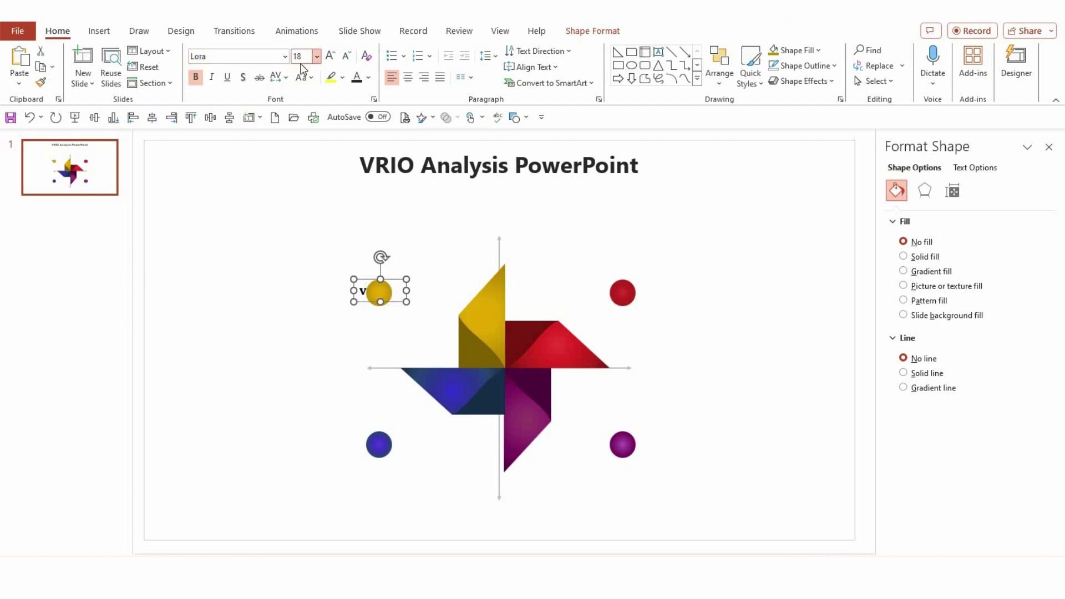
text(28)
key(Return)
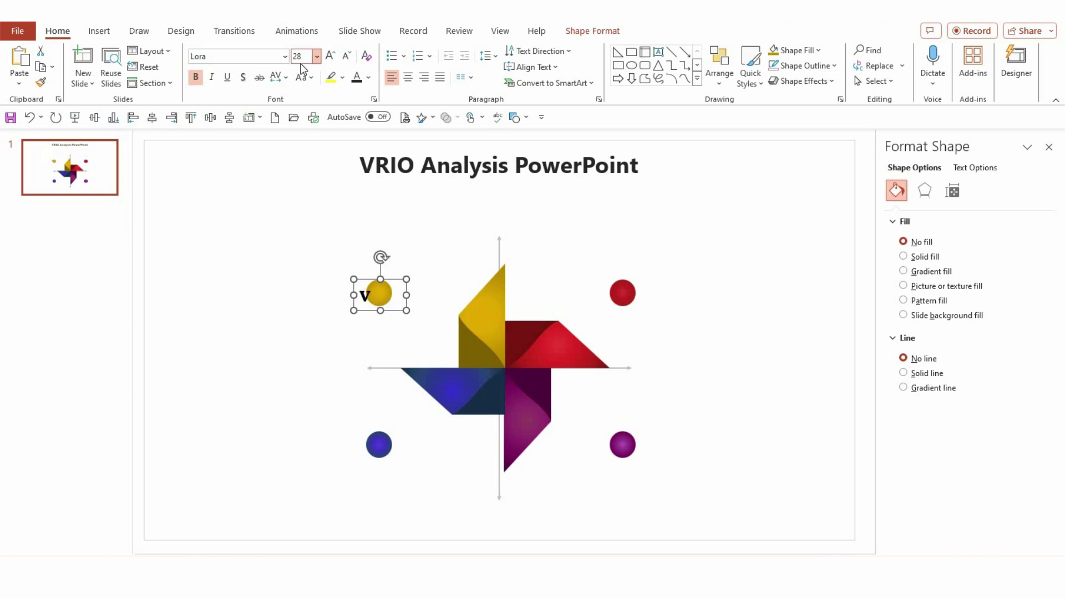
click(369, 78)
click(364, 108)
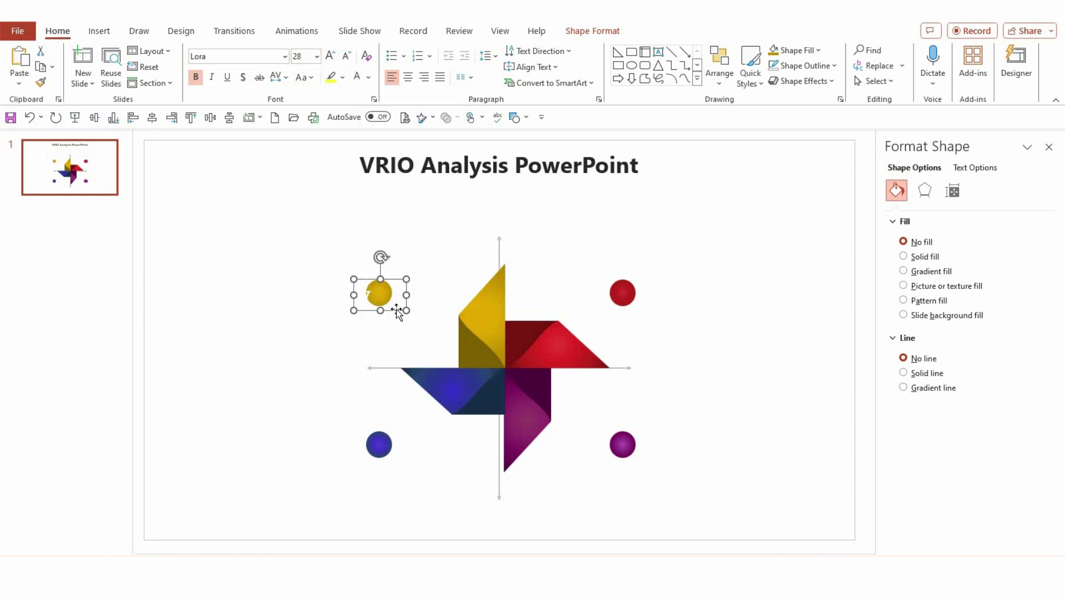